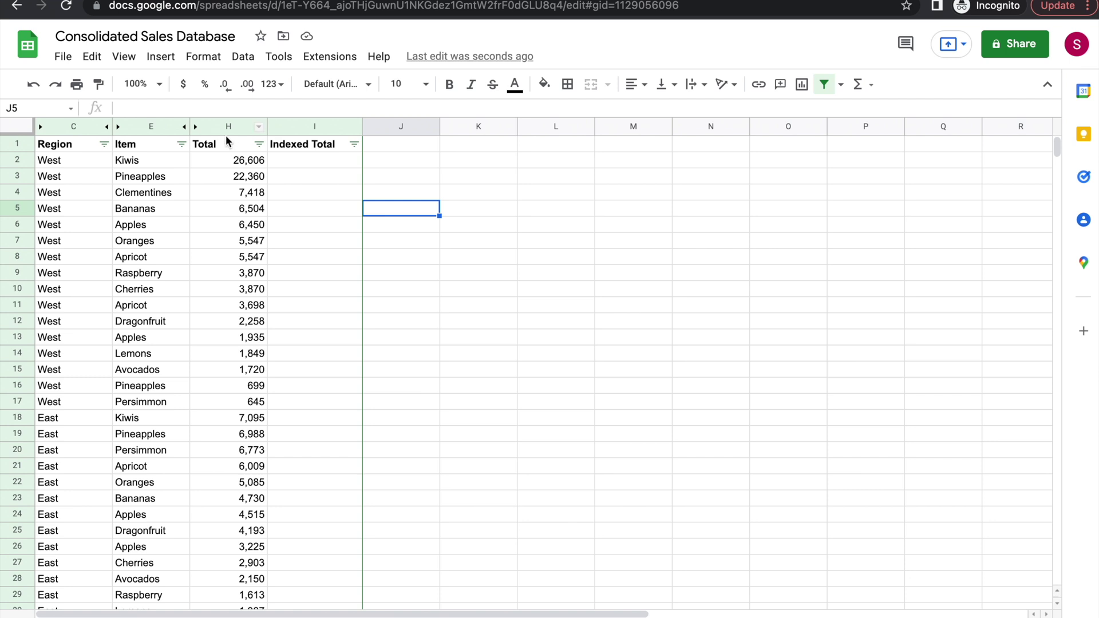
Sort the sales rows by Total, largest first, so Central Pineapples (45,419) leads
{"action": "left_click", "coordinate": [218, 122]}
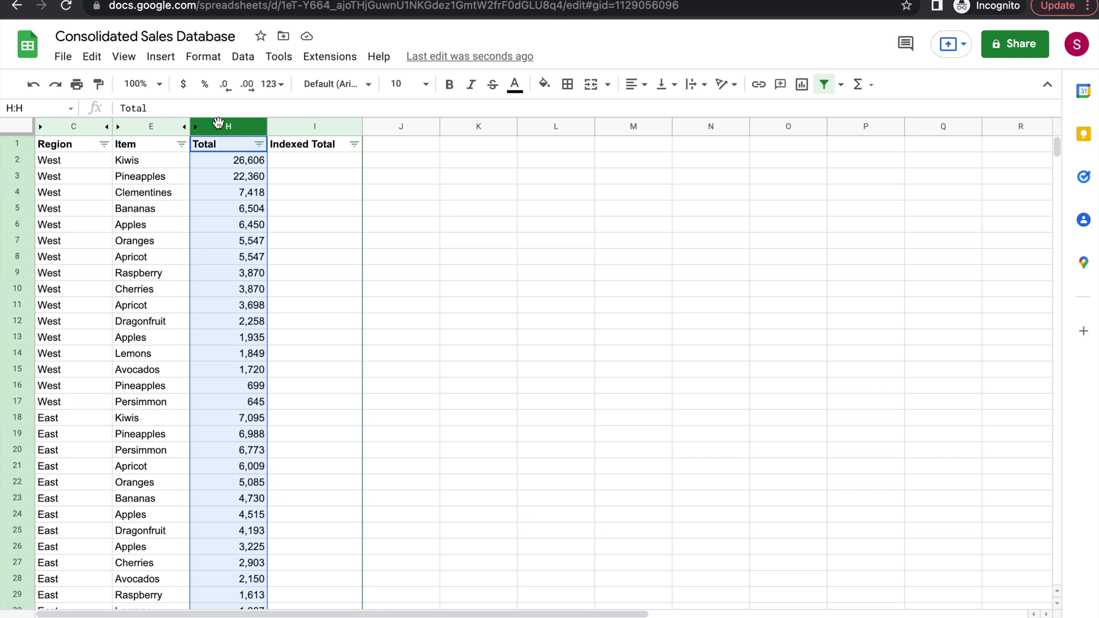
{"action": "left_click", "coordinate": [260, 144]}
{"action": "left_click", "coordinate": [215, 198]}
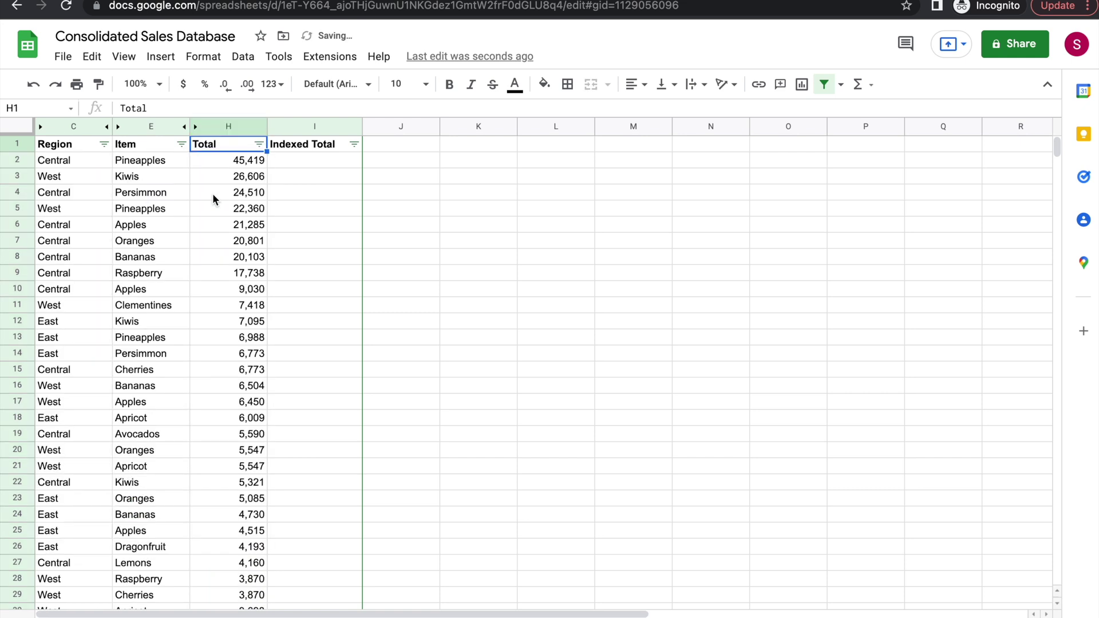
{"action": "left_click", "coordinate": [303, 166]}
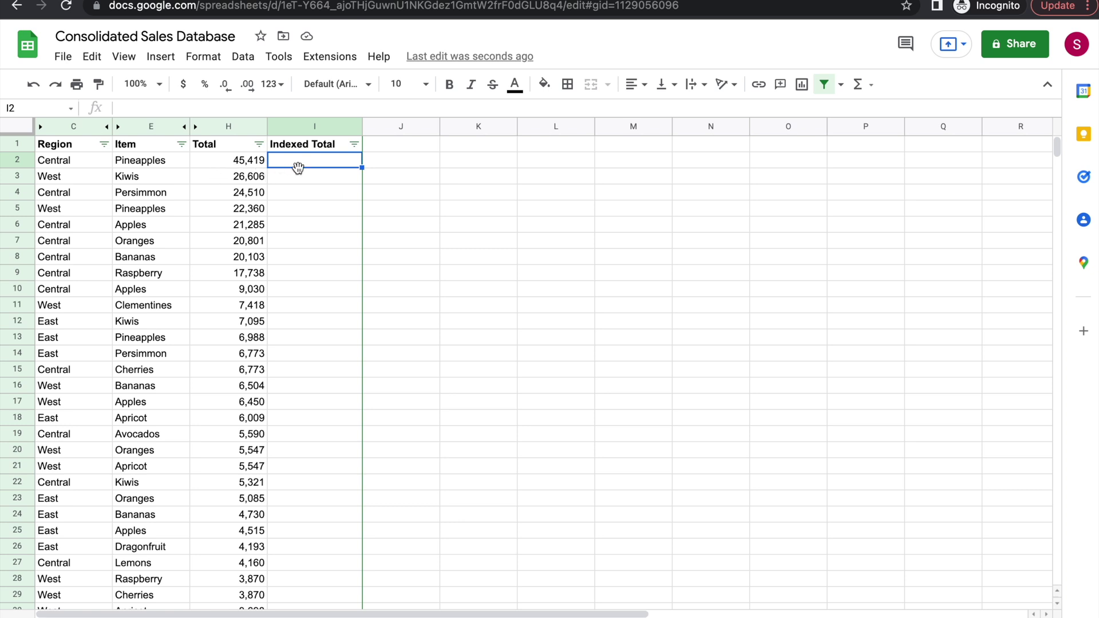
Enter 100 as the base index in I2
{"action": "type", "text": "100"}
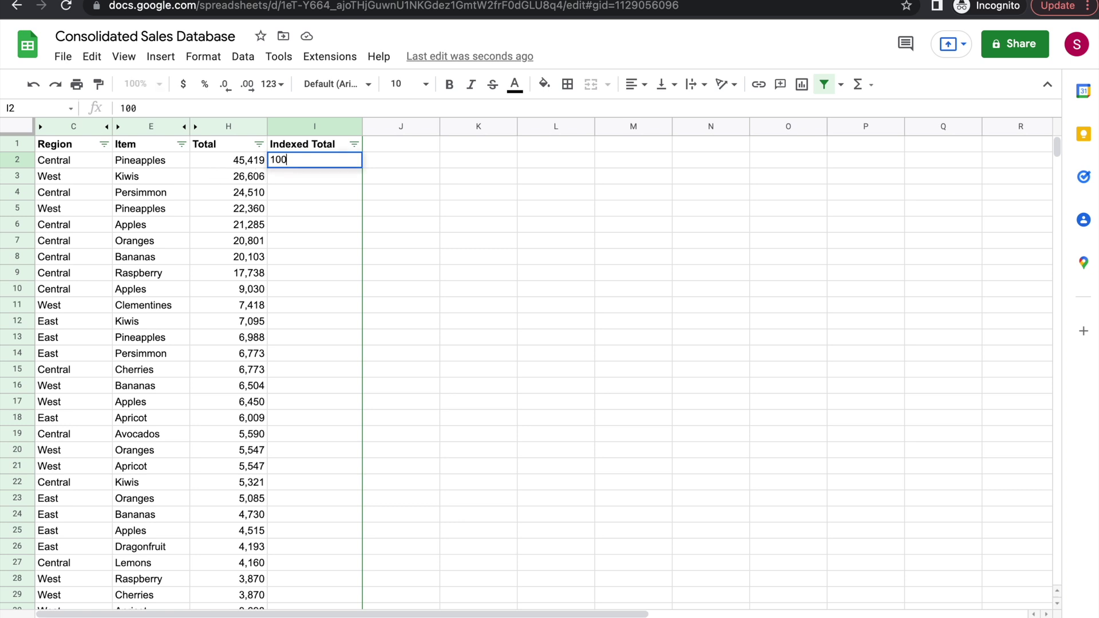
{"action": "key", "text": "Return"}
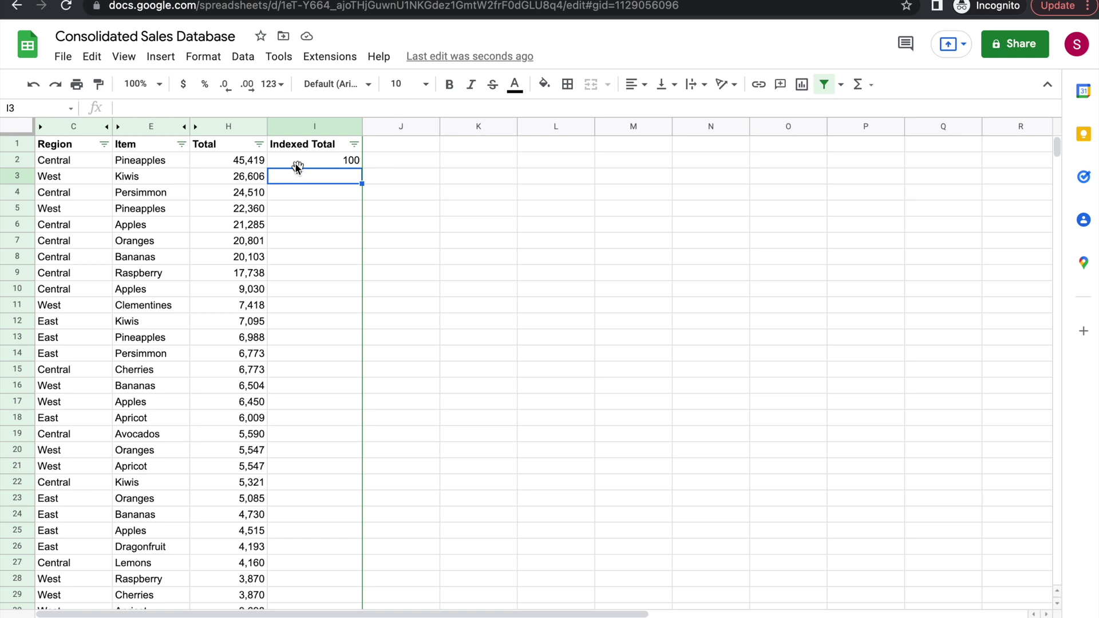
{"action": "left_click", "coordinate": [241, 166]}
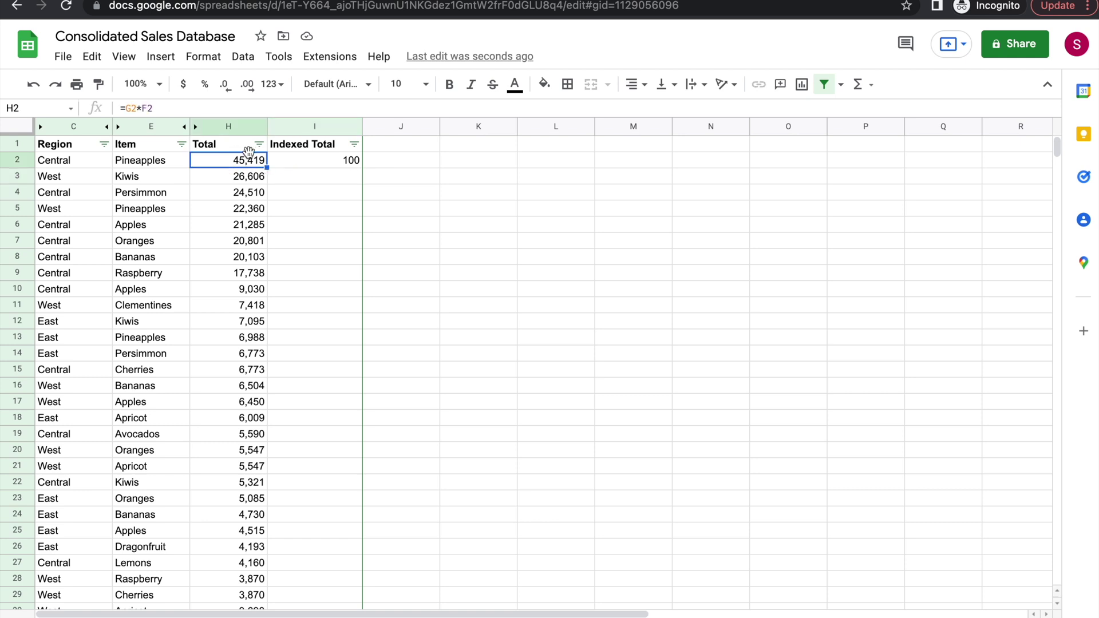
Enter =H3/H2*100 in I3, giving 58.58 for West Kiwis
{"action": "left_click", "coordinate": [332, 177]}
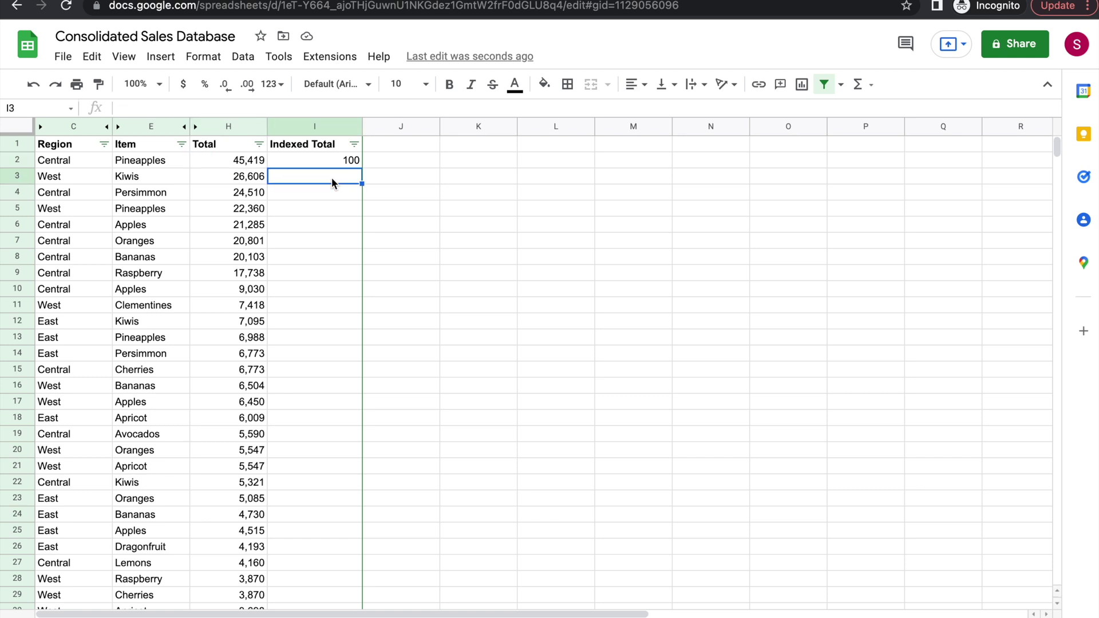
{"action": "type", "text": "="}
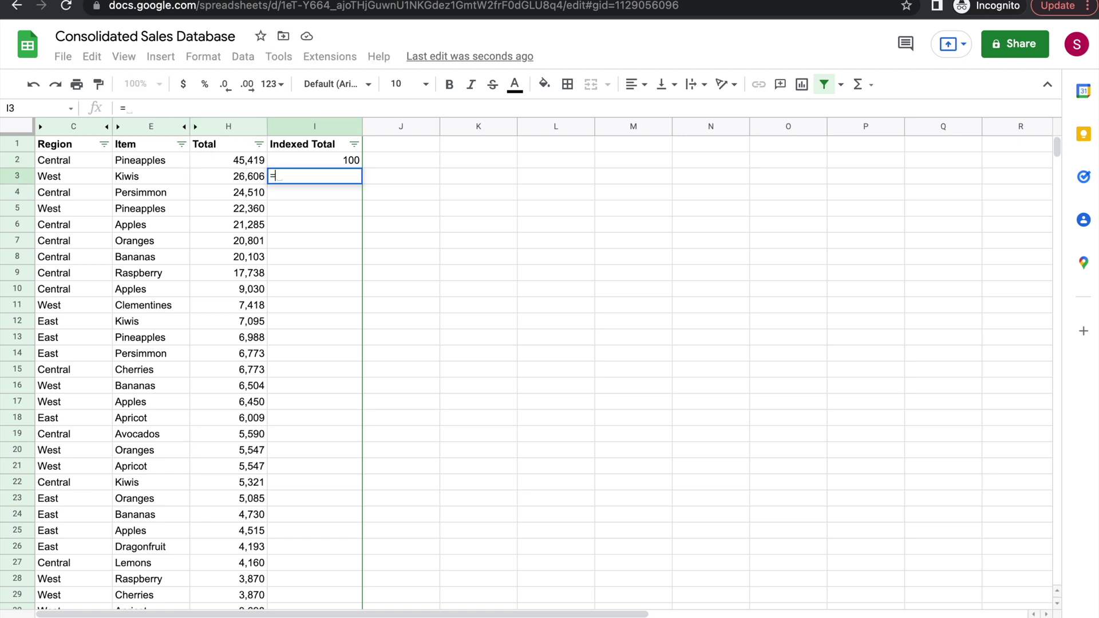
{"action": "left_click", "coordinate": [240, 180]}
{"action": "type", "text": "/"}
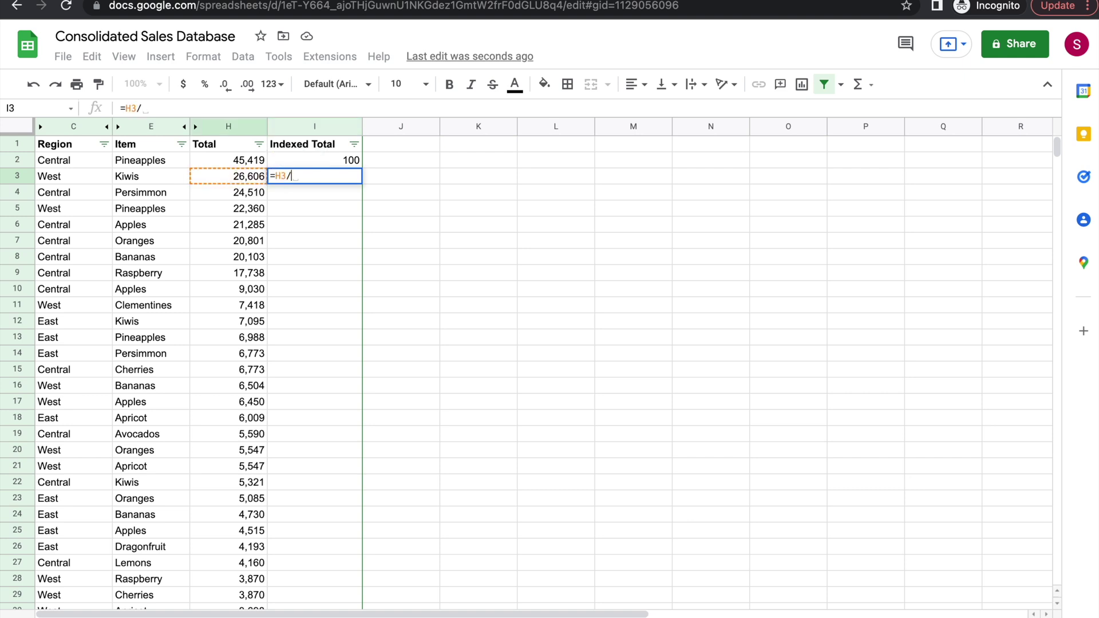
{"action": "left_click", "coordinate": [240, 161]}
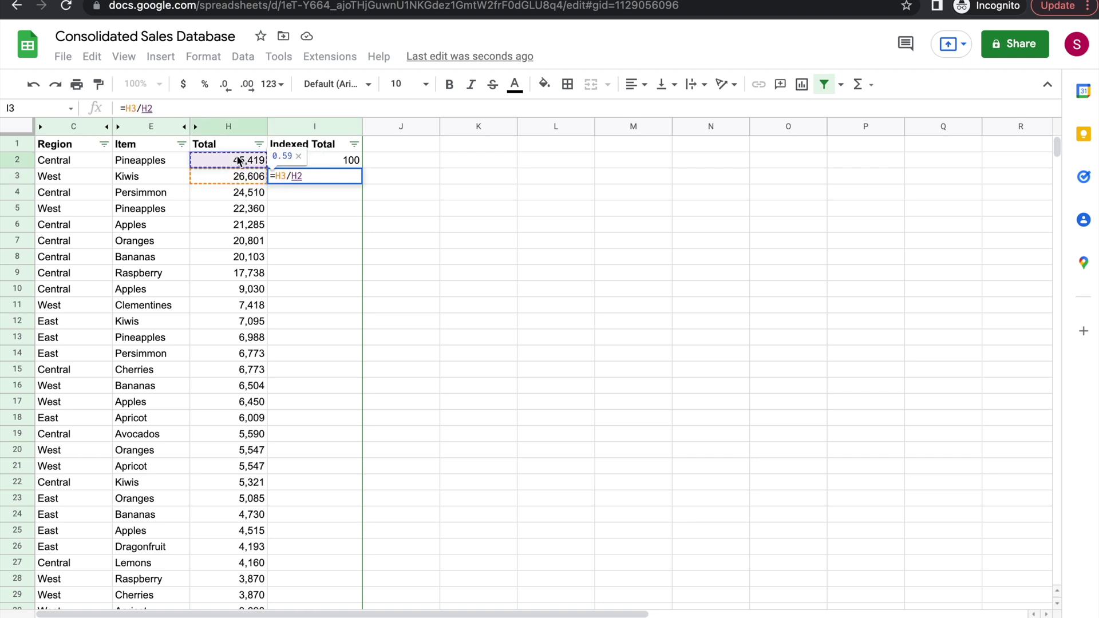
{"action": "type", "text": "*100"}
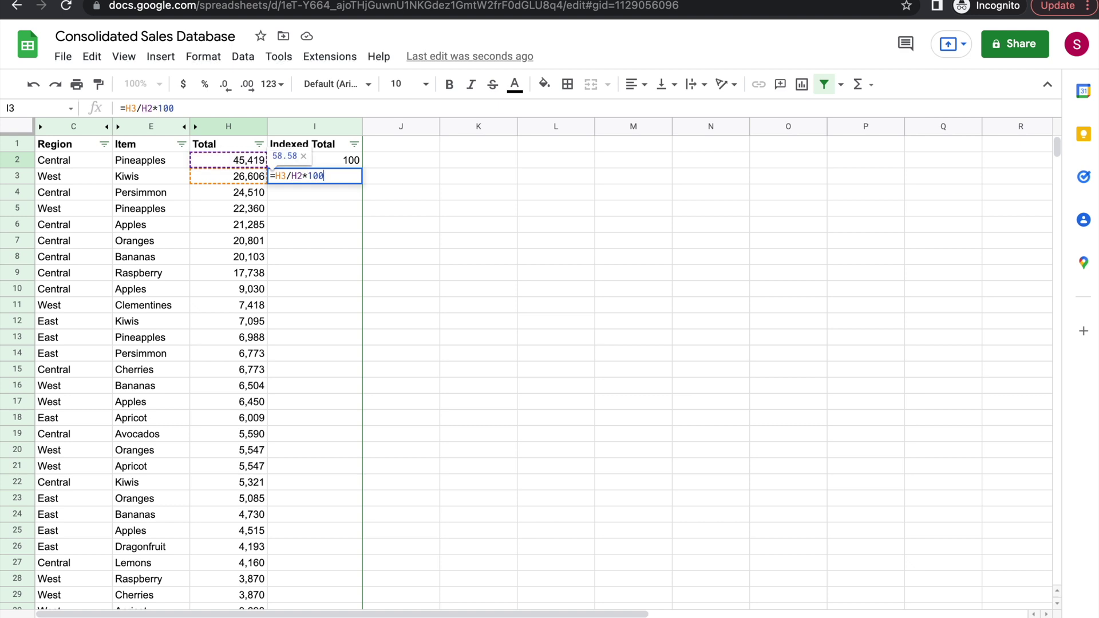
{"action": "key", "text": "Return"}
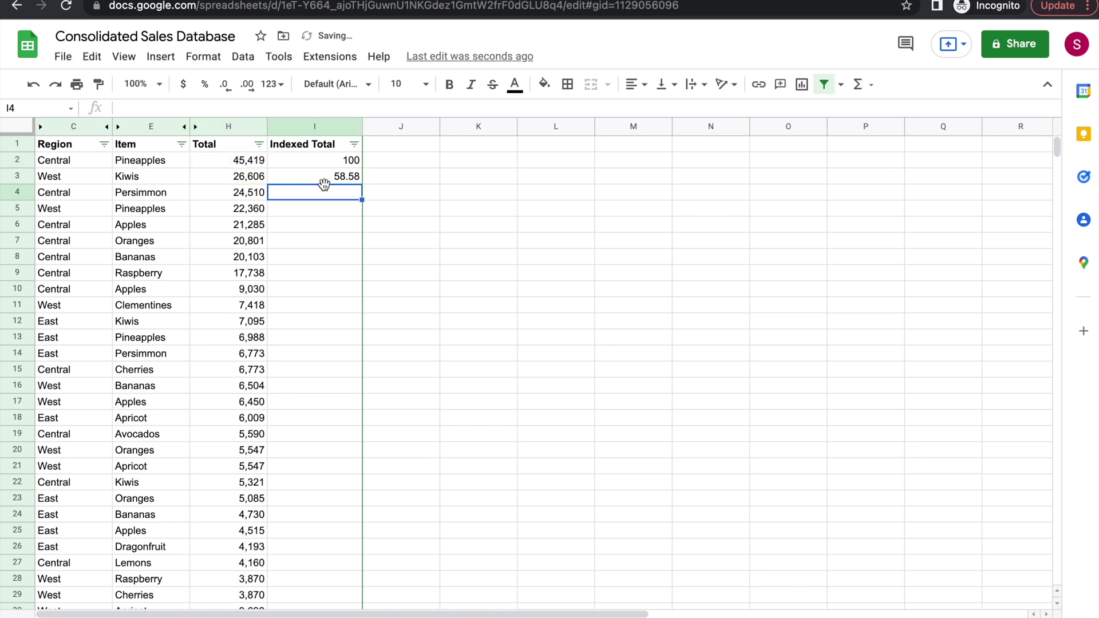
{"action": "left_click", "coordinate": [349, 177]}
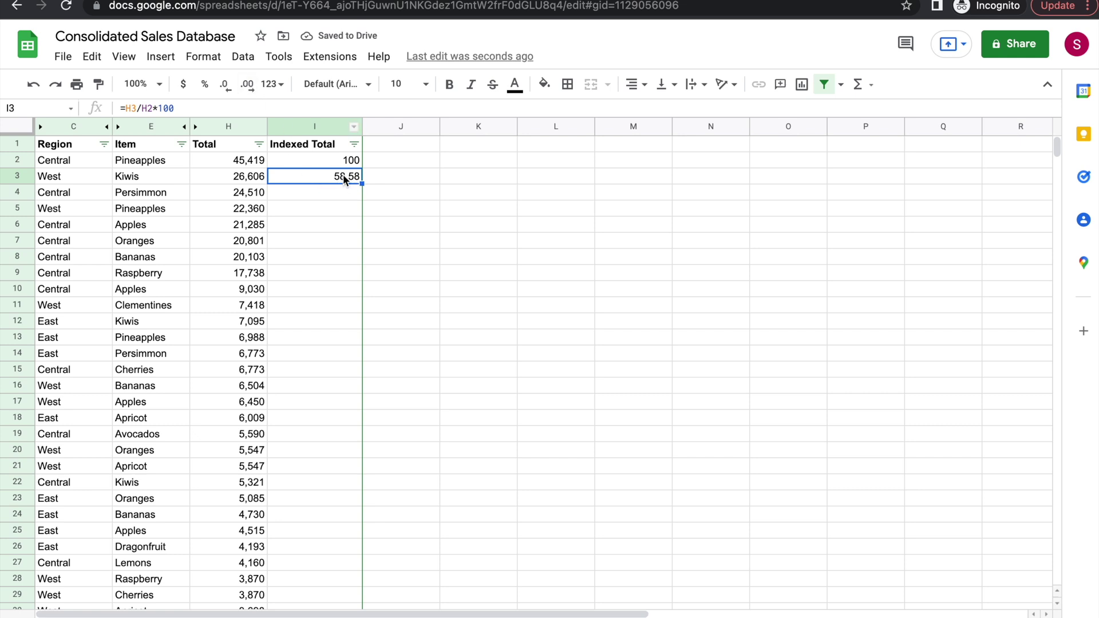
{"action": "left_click", "coordinate": [246, 84]}
{"action": "left_click", "coordinate": [247, 84]}
{"action": "left_click", "coordinate": [246, 84]}
{"action": "left_click", "coordinate": [246, 84]}
{"action": "left_click", "coordinate": [247, 85]}
{"action": "left_click", "coordinate": [225, 88]}
{"action": "left_click", "coordinate": [225, 88]}
{"action": "left_click", "coordinate": [225, 88]}
{"action": "left_click", "coordinate": [225, 87]}
{"action": "left_click", "coordinate": [225, 87]}
{"action": "left_click", "coordinate": [341, 164]}
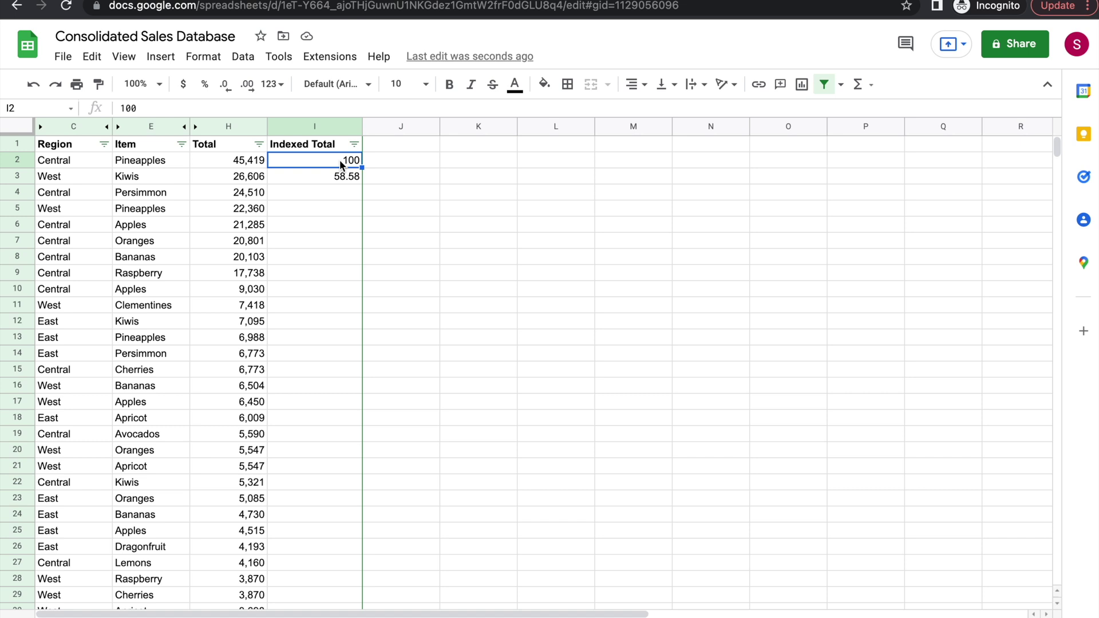
{"action": "key", "text": "Left"}
{"action": "key", "text": "Left"}
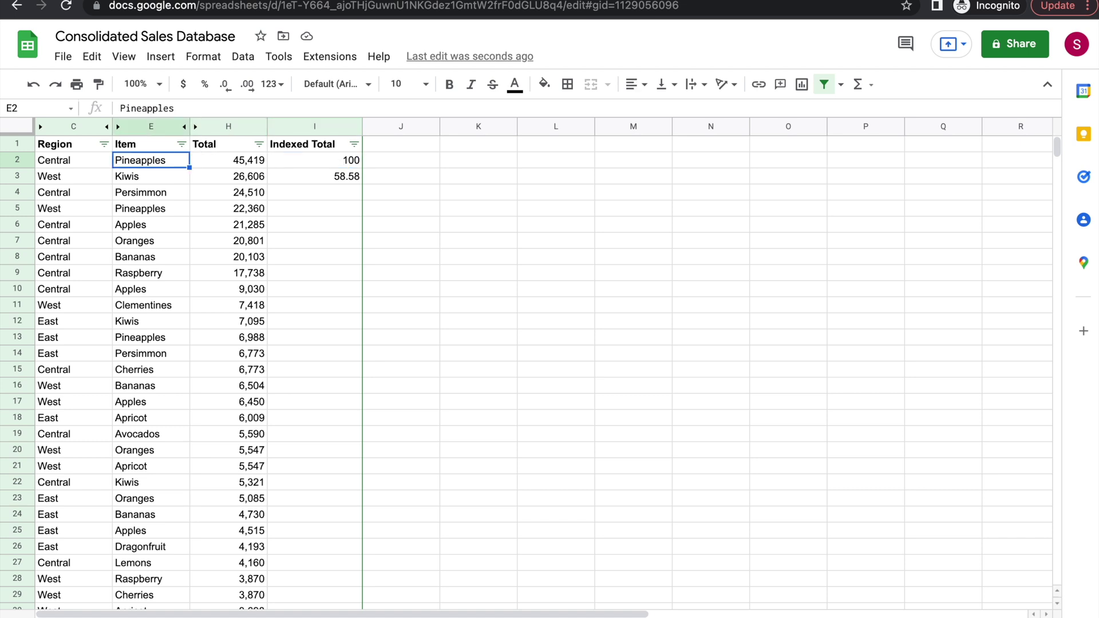
{"action": "key", "text": "Right"}
{"action": "key", "text": "Right"}
{"action": "key", "text": "Down"}
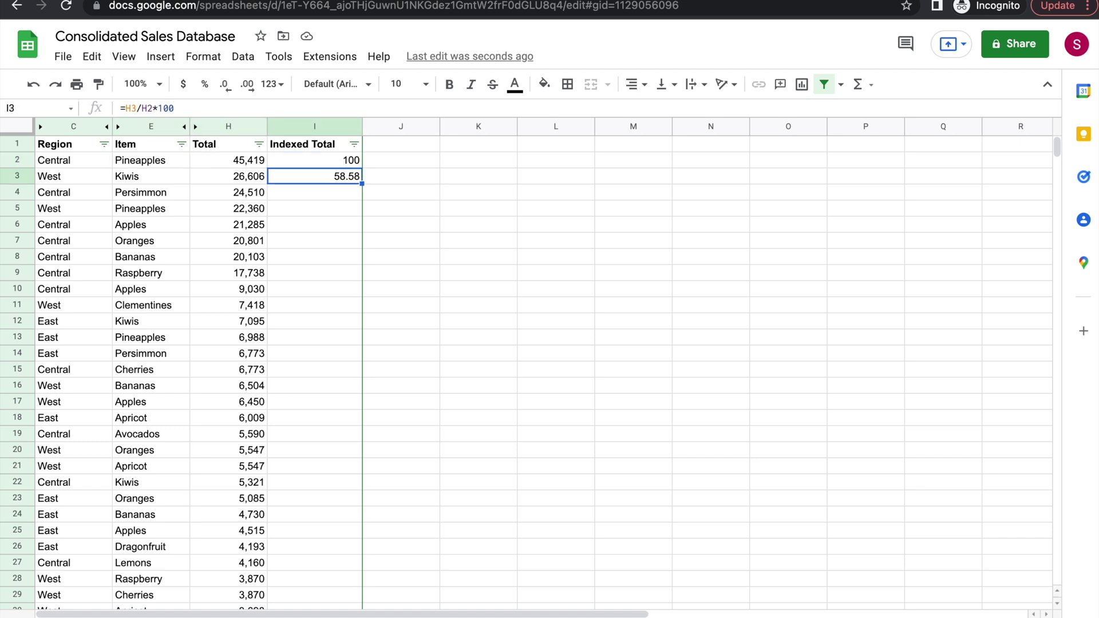
{"action": "key", "text": "Left"}
{"action": "key", "text": "Left"}
{"action": "key", "text": "Right"}
{"action": "key", "text": "Right"}
{"action": "key", "text": "Down"}
{"action": "key", "text": "Down"}
{"action": "key", "text": "Down"}
{"action": "key", "text": "Down"}
{"action": "key", "text": "Down"}
{"action": "key", "text": "Down"}
{"action": "key", "text": "Down"}
{"action": "key", "text": "Down"}
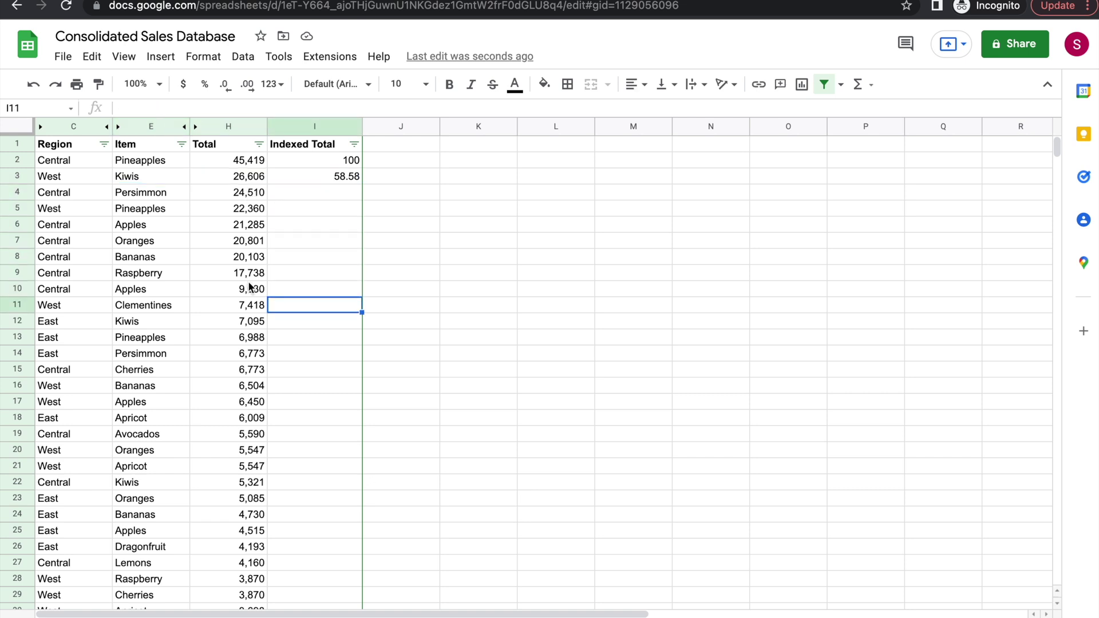
{"action": "left_click", "coordinate": [344, 176]}
Copy I3's formula down to I8, then clear the wrongly copied cells I4:I8
{"action": "left_click_drag", "start_coordinate": [362, 184], "coordinate": [358, 252]}
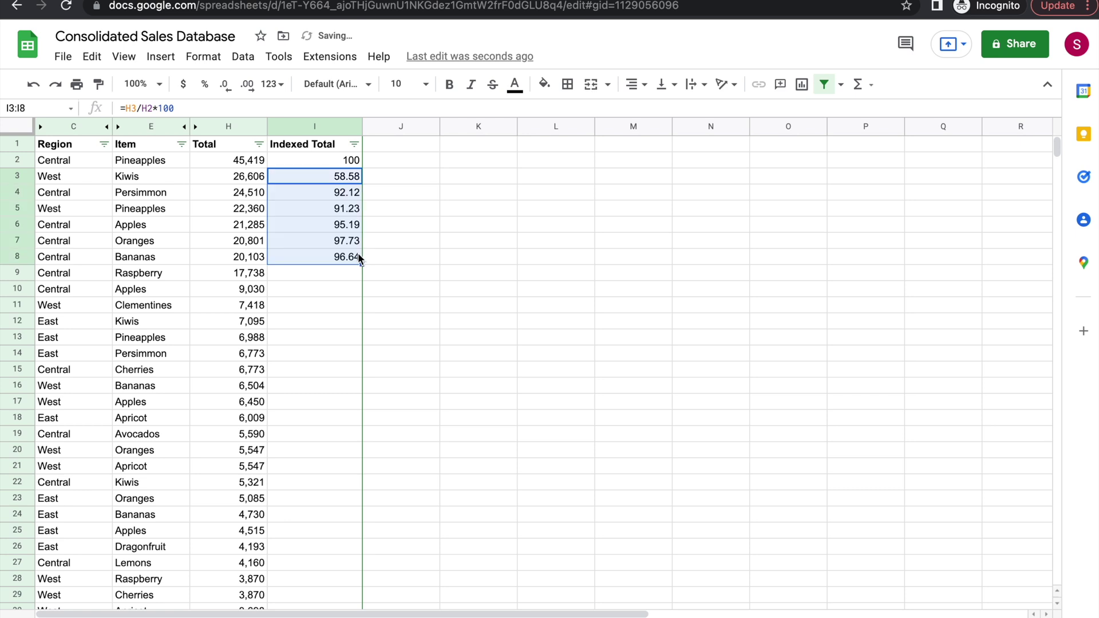
{"action": "left_click", "coordinate": [346, 255]}
{"action": "left_click", "coordinate": [344, 193]}
{"action": "left_click_drag", "start_coordinate": [344, 195], "coordinate": [340, 261]}
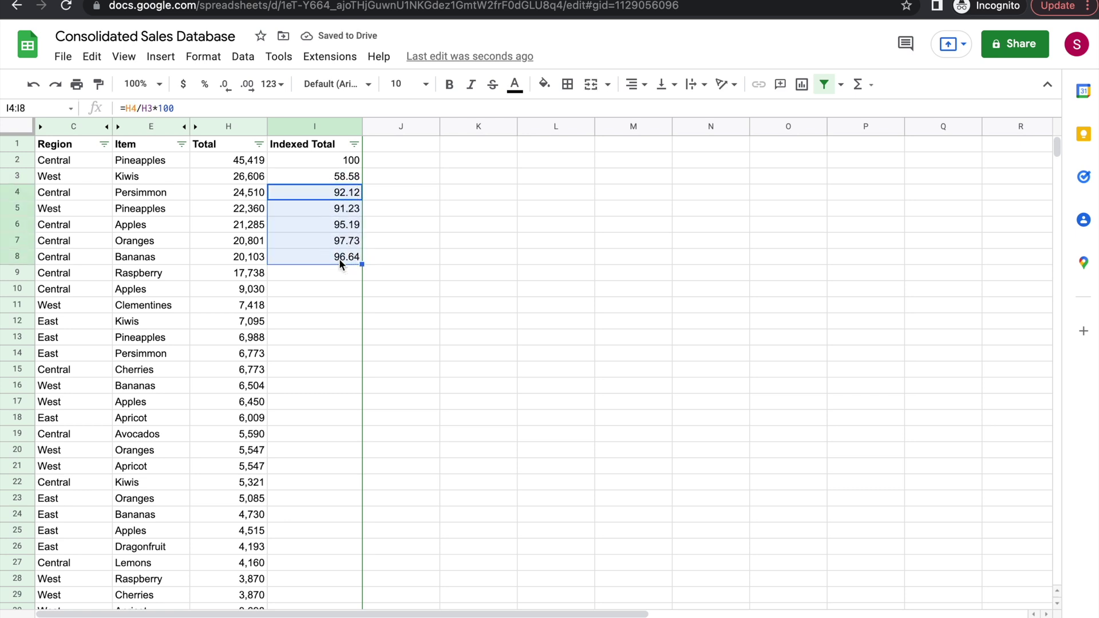
{"action": "key", "text": "Delete"}
Change I3's formula to =H3/$H$2*100 so the H2 base stays locked
{"action": "left_click", "coordinate": [345, 178]}
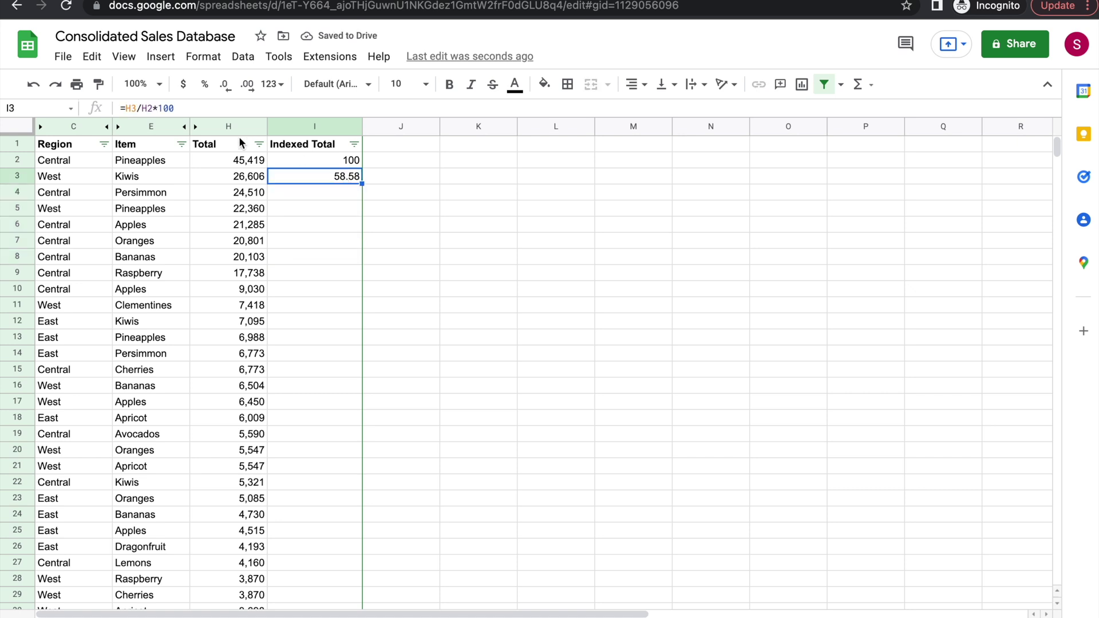
{"action": "left_click", "coordinate": [141, 109]}
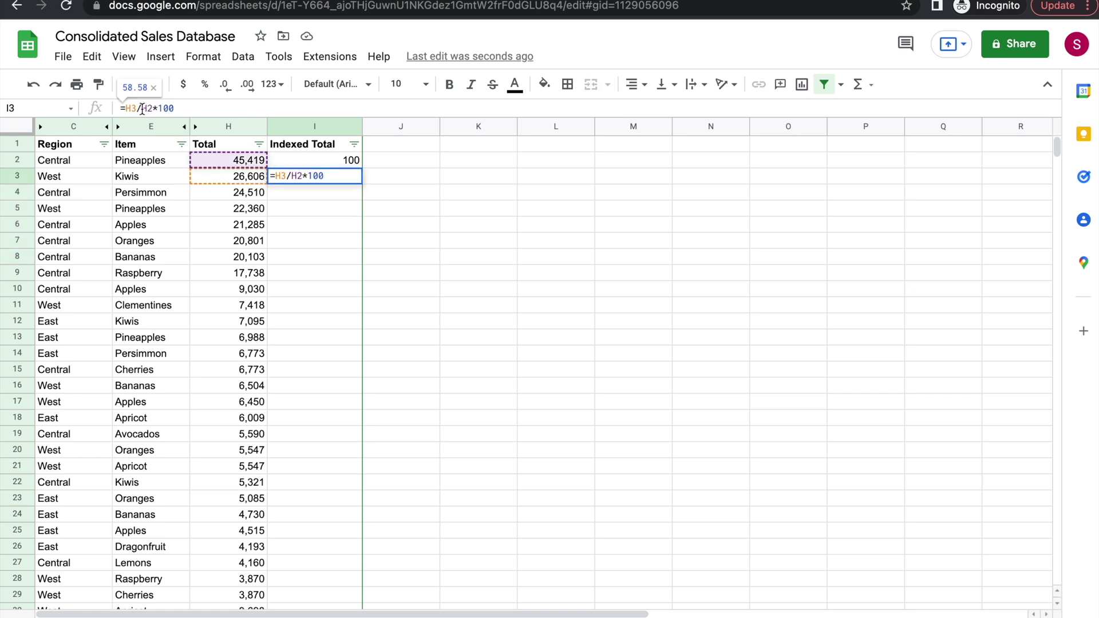
{"action": "type", "text": "$H$"}
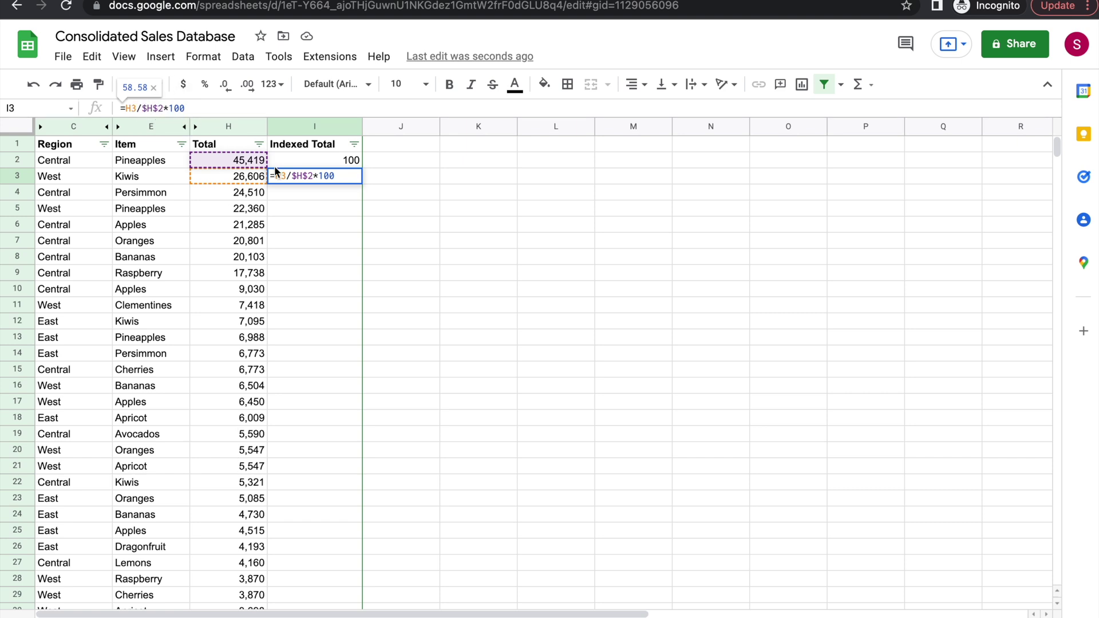
{"action": "key", "text": "Return"}
{"action": "left_click", "coordinate": [342, 177]}
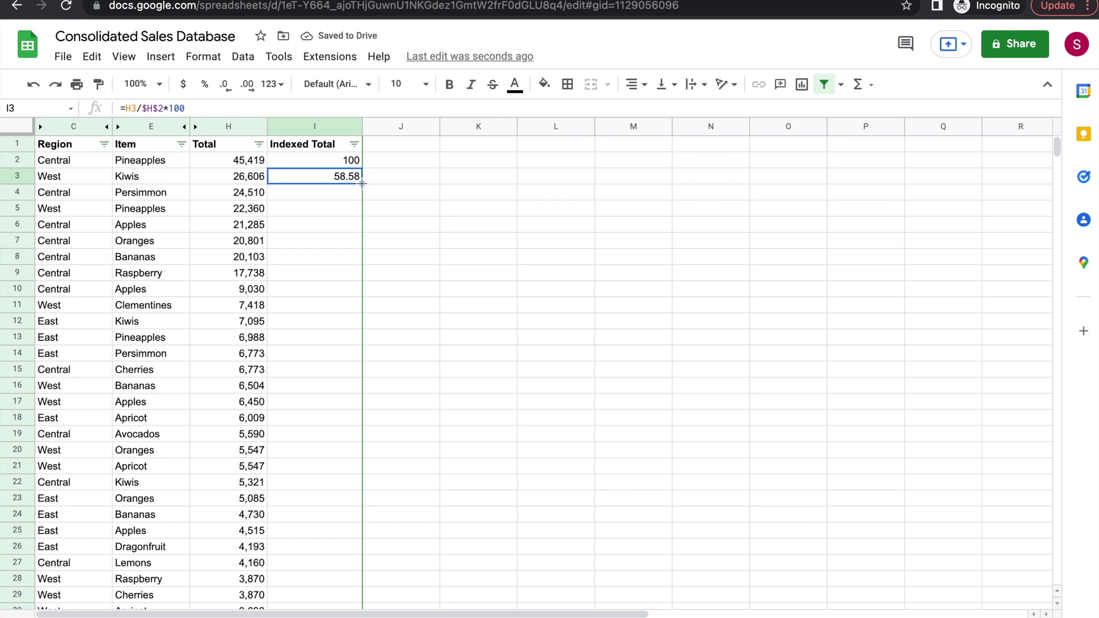
Fill the indexed formula down column I to row 47 and select the base value in I2
{"action": "double_click", "coordinate": [362, 183]}
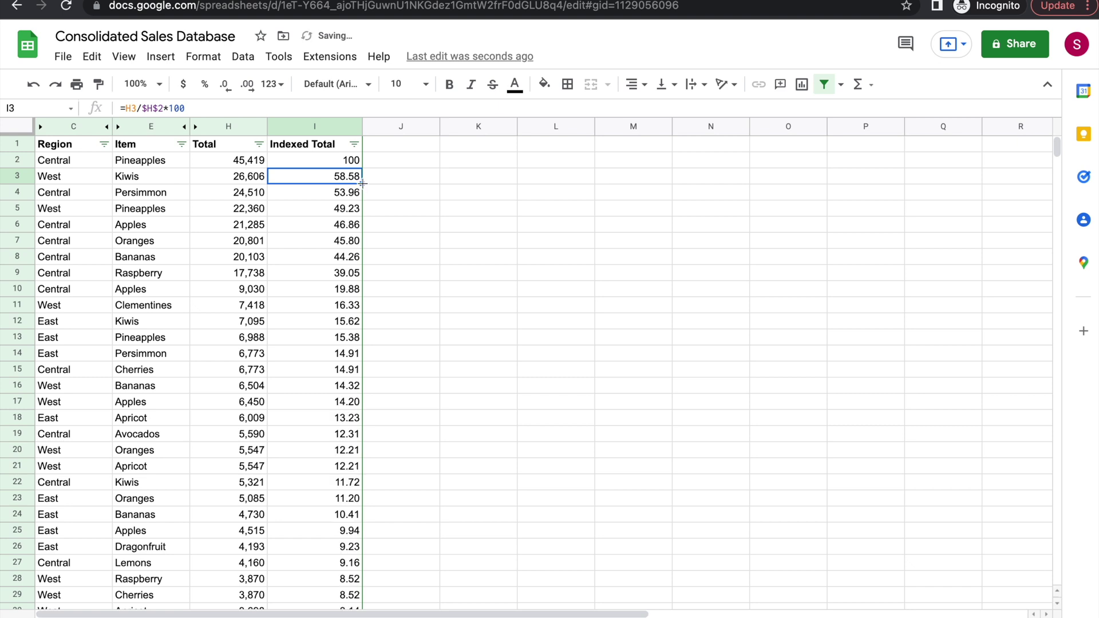
{"action": "key", "text": "Down"}
{"action": "key", "text": "Down"}
{"action": "key", "text": "Down"}
{"action": "key", "text": "Down"}
{"action": "key", "text": "Down"}
{"action": "key", "text": "Down"}
{"action": "key", "text": "Down"}
{"action": "key", "text": "Down"}
{"action": "key", "text": "Down"}
{"action": "key", "text": "Down"}
{"action": "key", "text": "Down"}
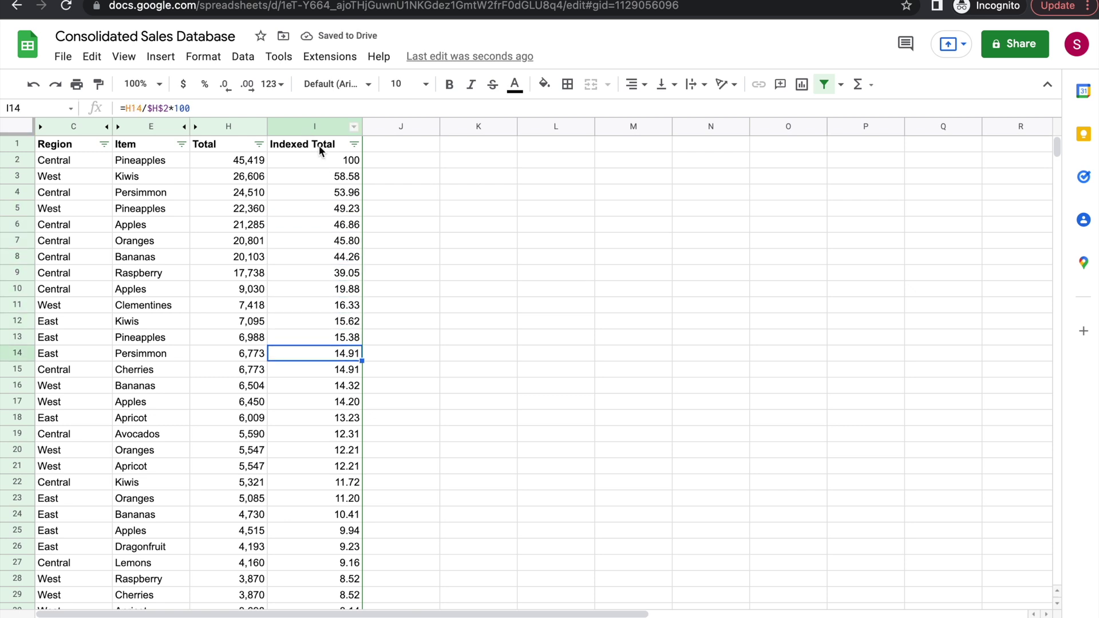
{"action": "left_click", "coordinate": [331, 163]}
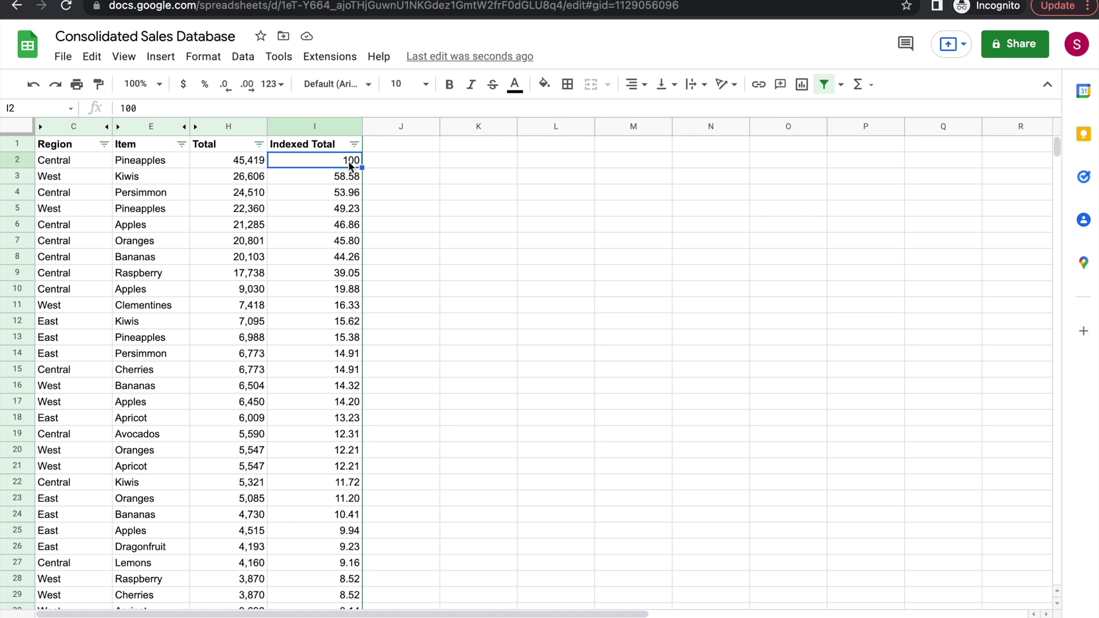
{"action": "double_click", "coordinate": [348, 161]}
{"action": "left_click", "coordinate": [346, 178]}
{"action": "left_click", "coordinate": [348, 165]}
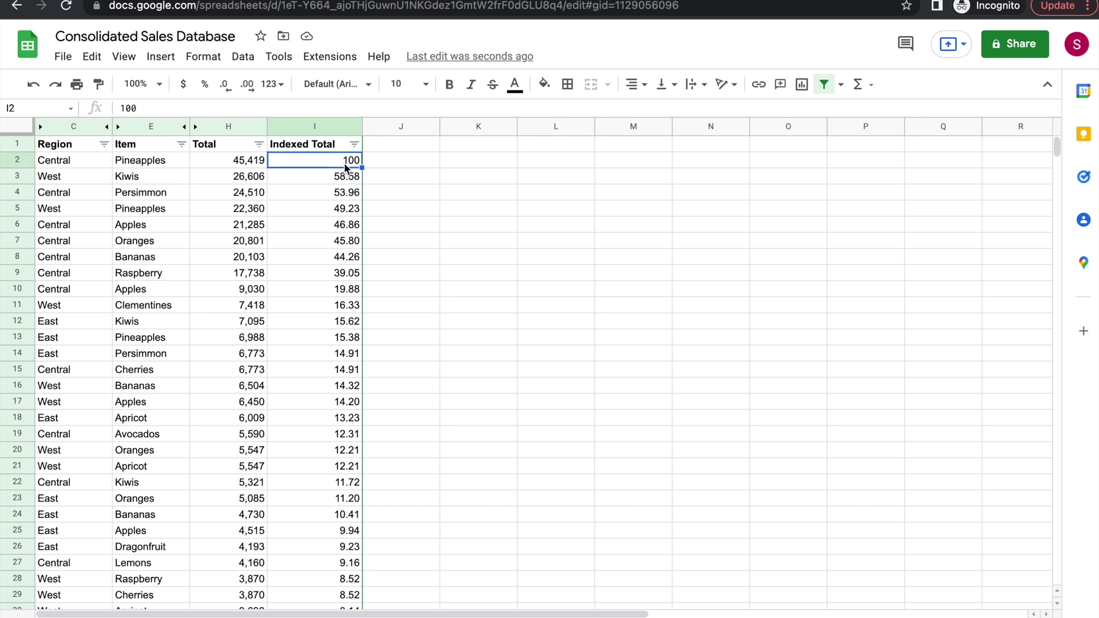
{"action": "left_click", "coordinate": [235, 109]}
Check the indexed formulas in I14 and the last row I47, then reselect I2
{"action": "left_click", "coordinate": [328, 357]}
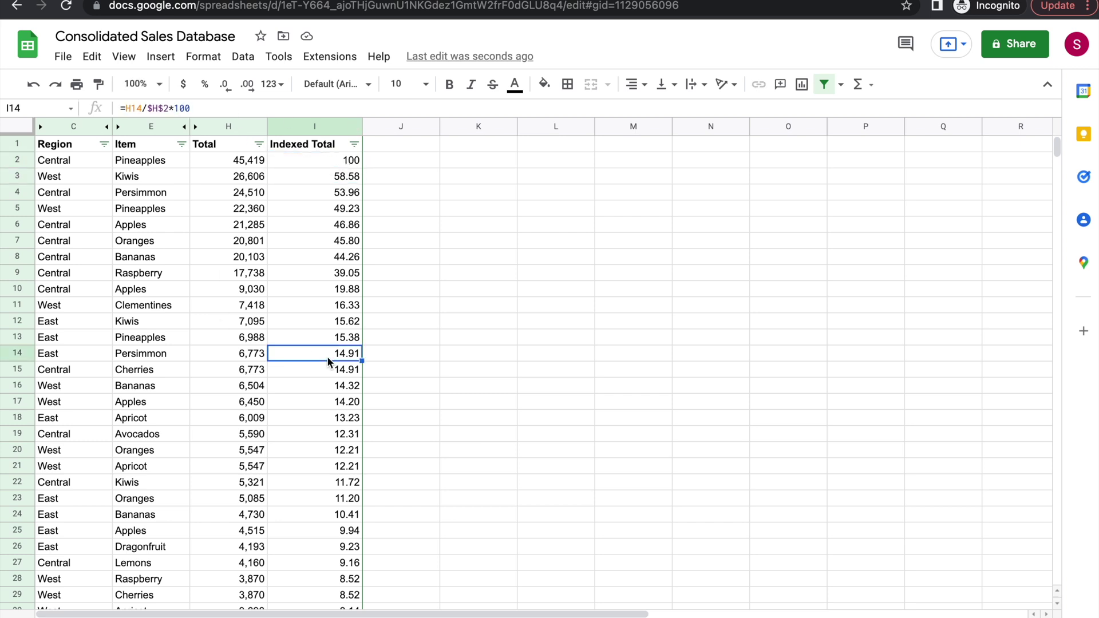
{"action": "scroll", "coordinate": [326, 361], "scroll_direction": "down", "scroll_amount": 7}
{"action": "left_click", "coordinate": [348, 455]}
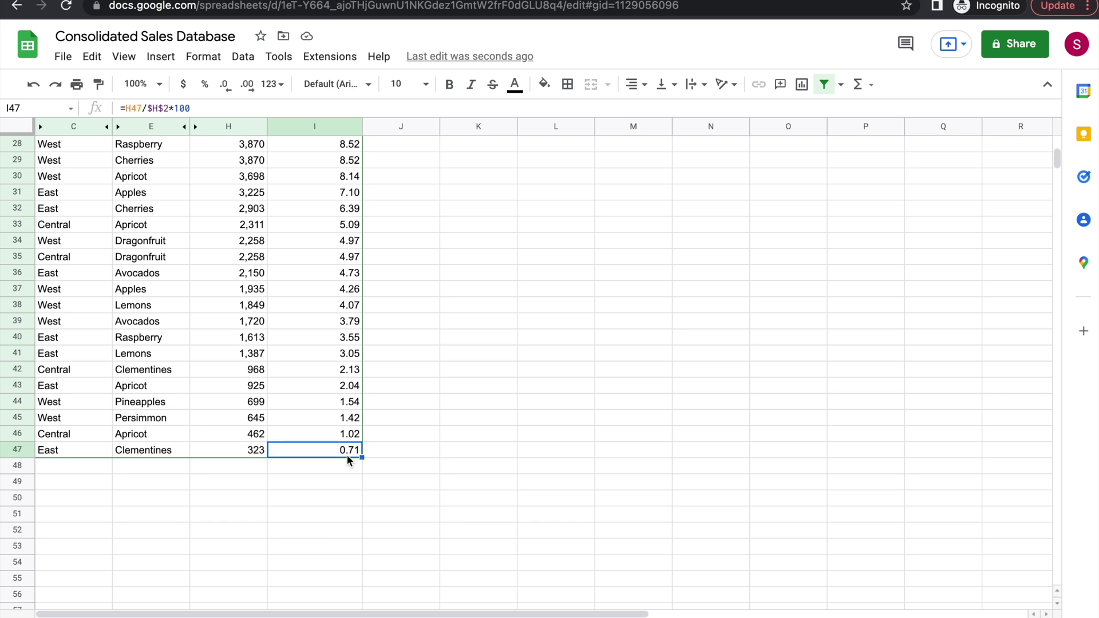
{"action": "scroll", "coordinate": [346, 455], "scroll_direction": "up", "scroll_amount": 7}
{"action": "left_click", "coordinate": [352, 161]}
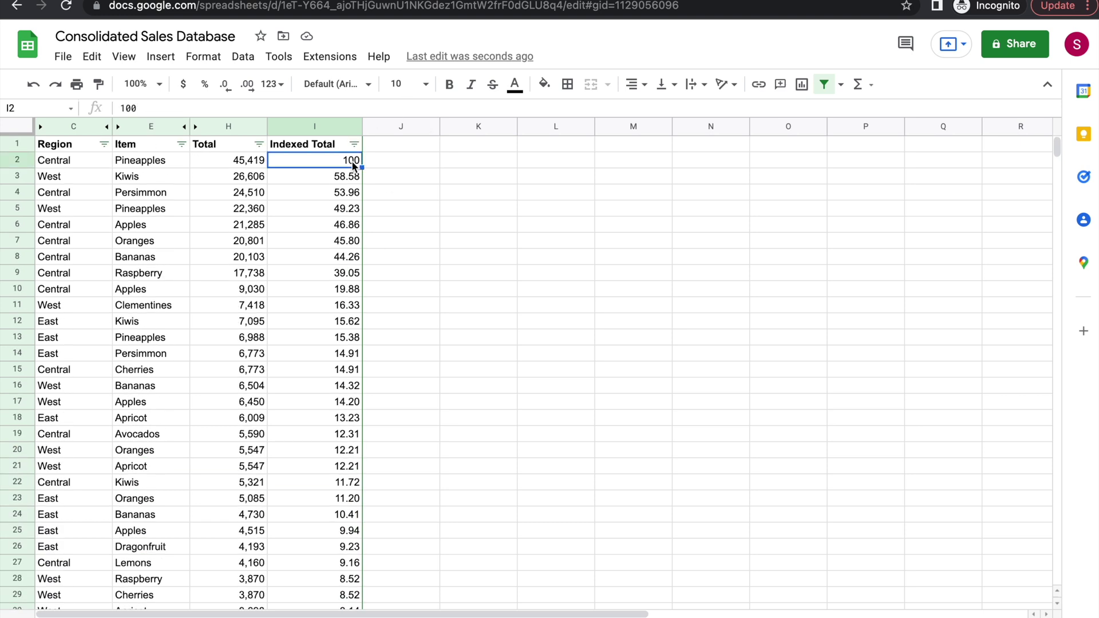
Change the base in I2 to 1000 and the I3 formula to =H3/$H$2*1000
{"action": "left_click", "coordinate": [239, 109]}
{"action": "type", "text": "0"}
{"action": "left_click", "coordinate": [339, 181]}
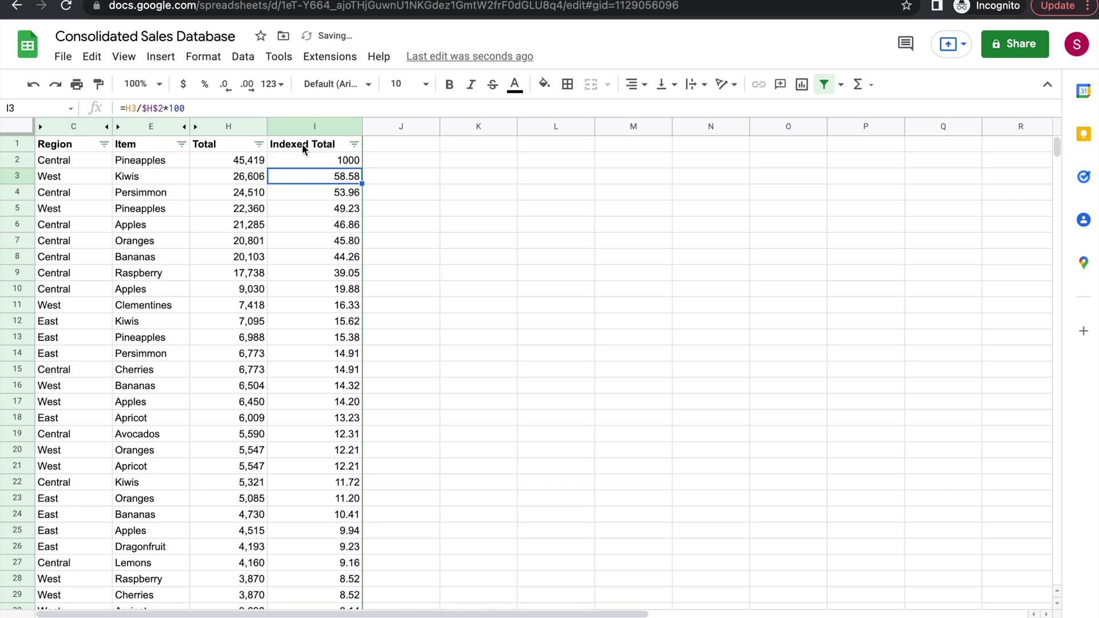
{"action": "left_click", "coordinate": [205, 106]}
{"action": "type", "text": "0"}
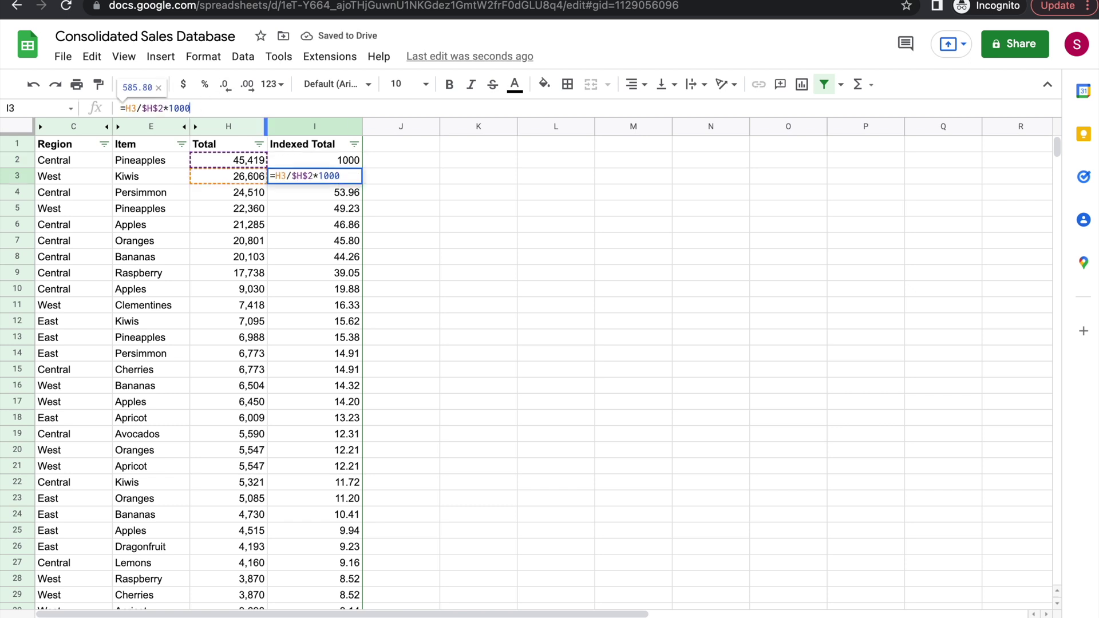
{"action": "key", "text": "Return"}
Fill the I3 formula down to row 47, then select column I from I2 to the last row
{"action": "left_click", "coordinate": [335, 178]}
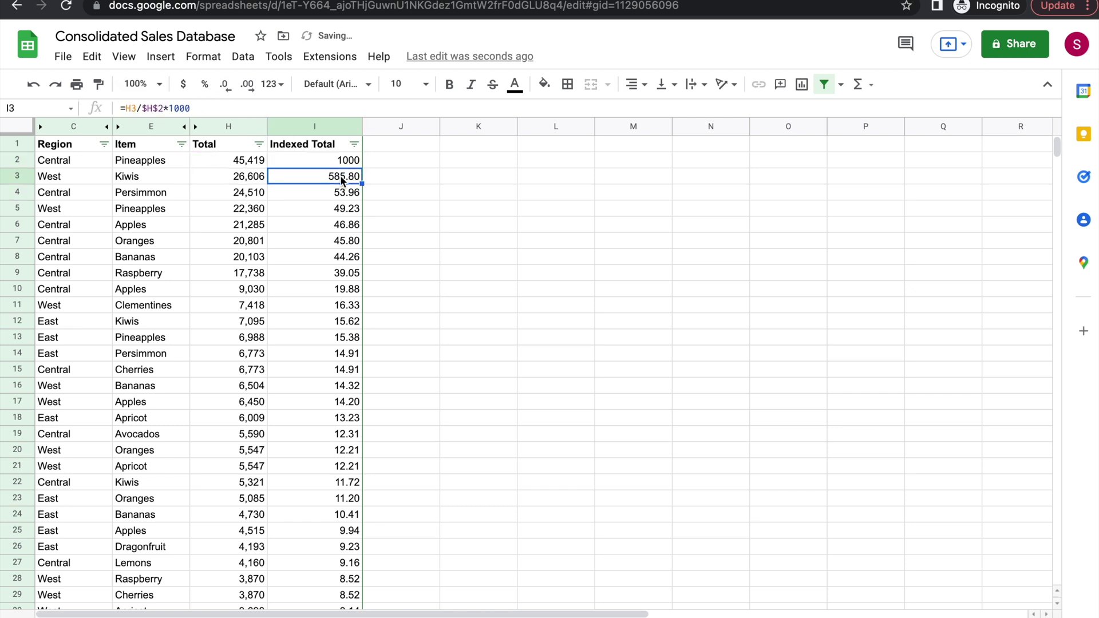
{"action": "left_click_drag", "start_coordinate": [364, 186], "coordinate": [346, 482]}
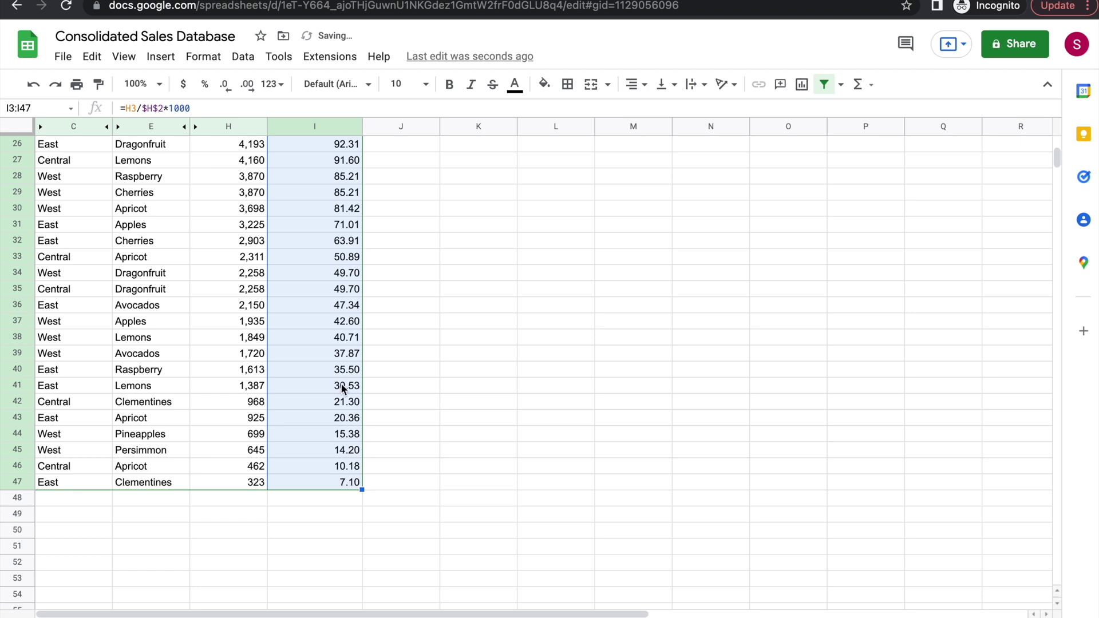
{"action": "scroll", "coordinate": [343, 385], "scroll_direction": "up", "scroll_amount": 5}
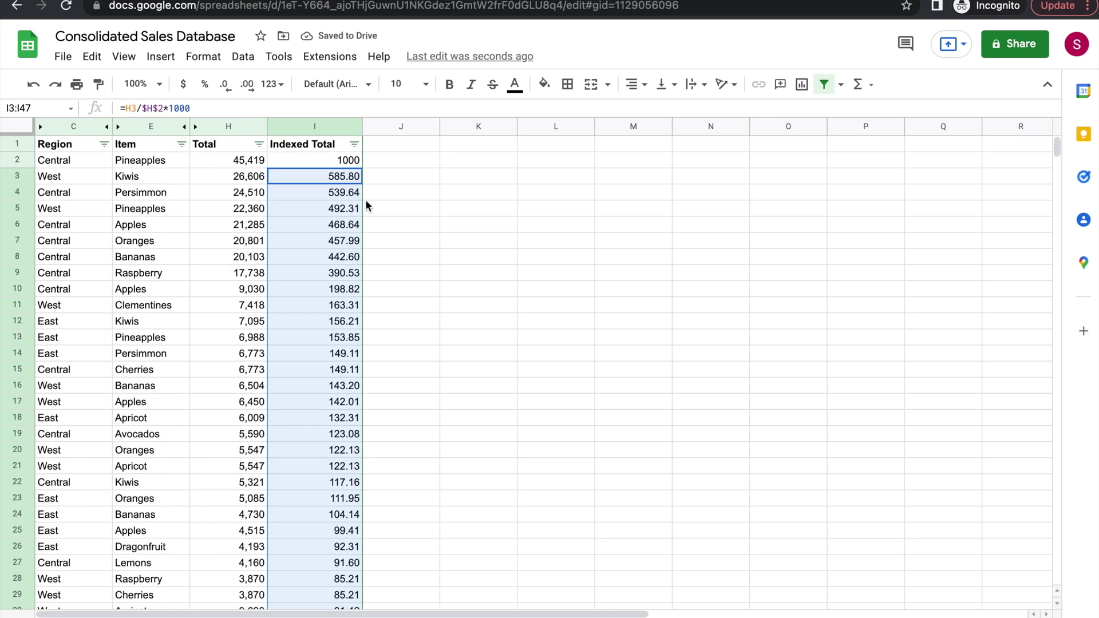
{"action": "left_click", "coordinate": [336, 163]}
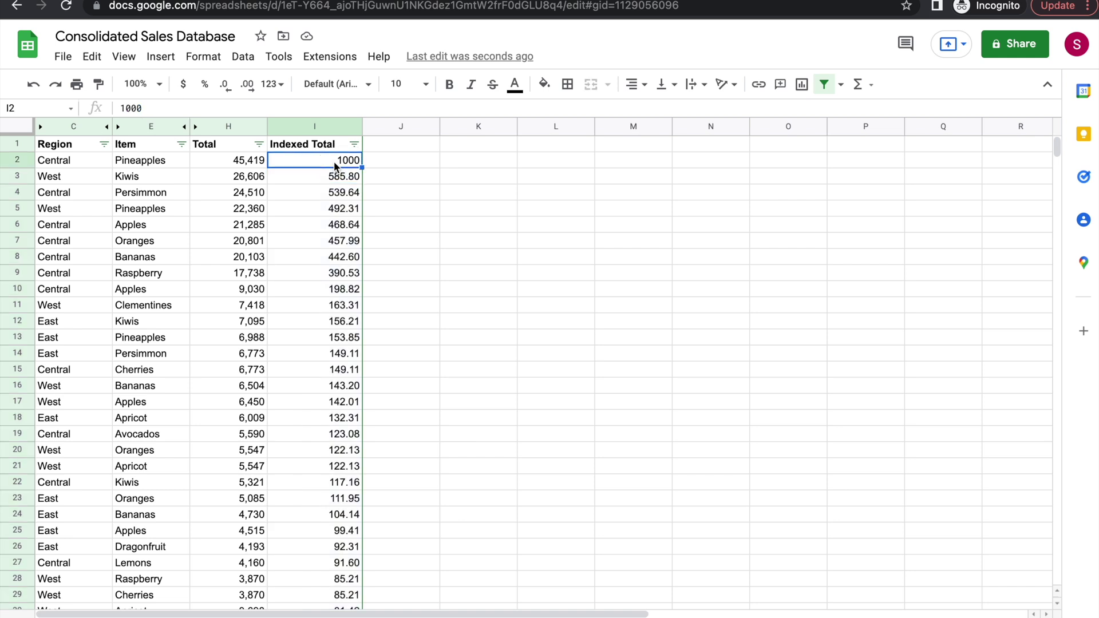
{"action": "key", "text": "ctrl+shift+Down"}
Clear the Indexed Total values and sort the rows by Region Z to A
{"action": "key", "text": "Delete"}
{"action": "scroll", "coordinate": [327, 243], "scroll_direction": "up", "scroll_amount": 6}
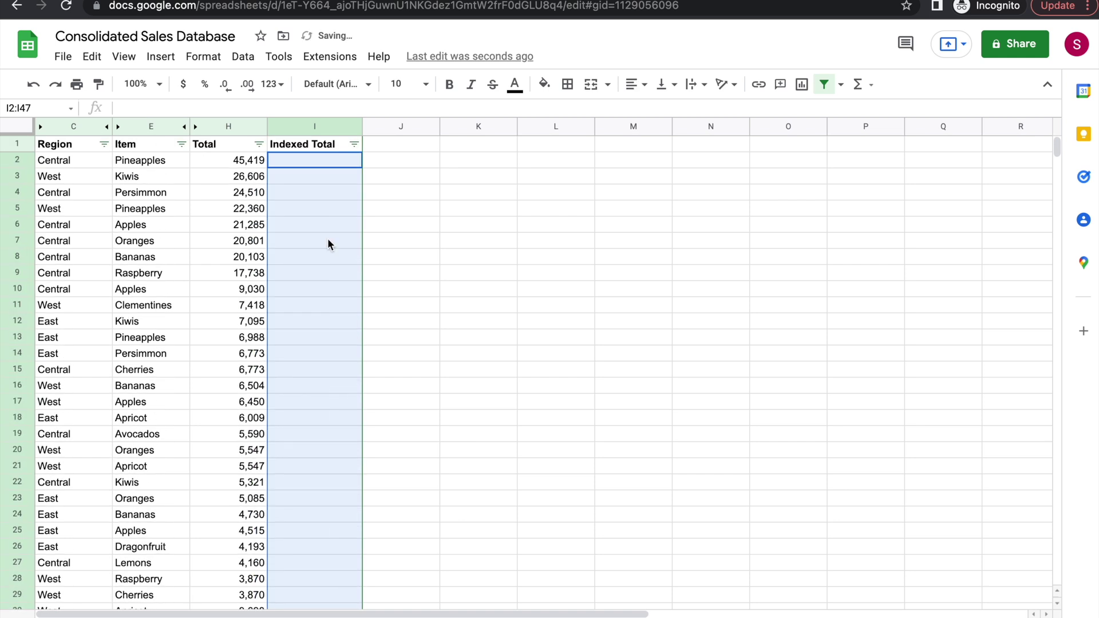
{"action": "left_click", "coordinate": [104, 145]}
{"action": "left_click", "coordinate": [150, 198]}
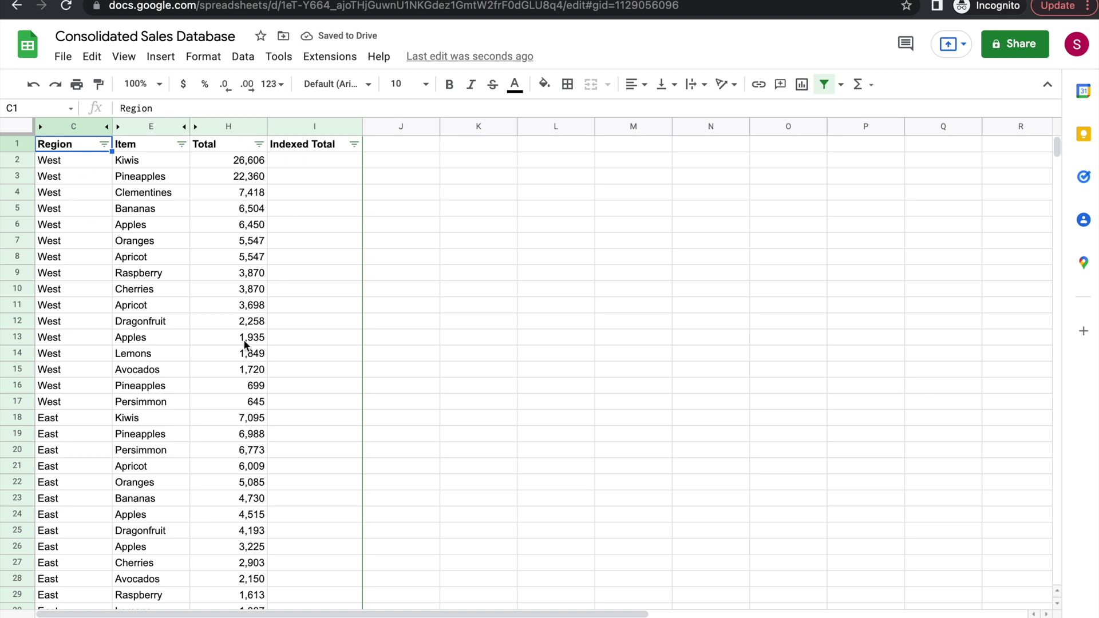
Enter =H2/MAX(H2:H47)*100 in I2 and decline the suggested autofill
{"action": "left_click", "coordinate": [295, 162]}
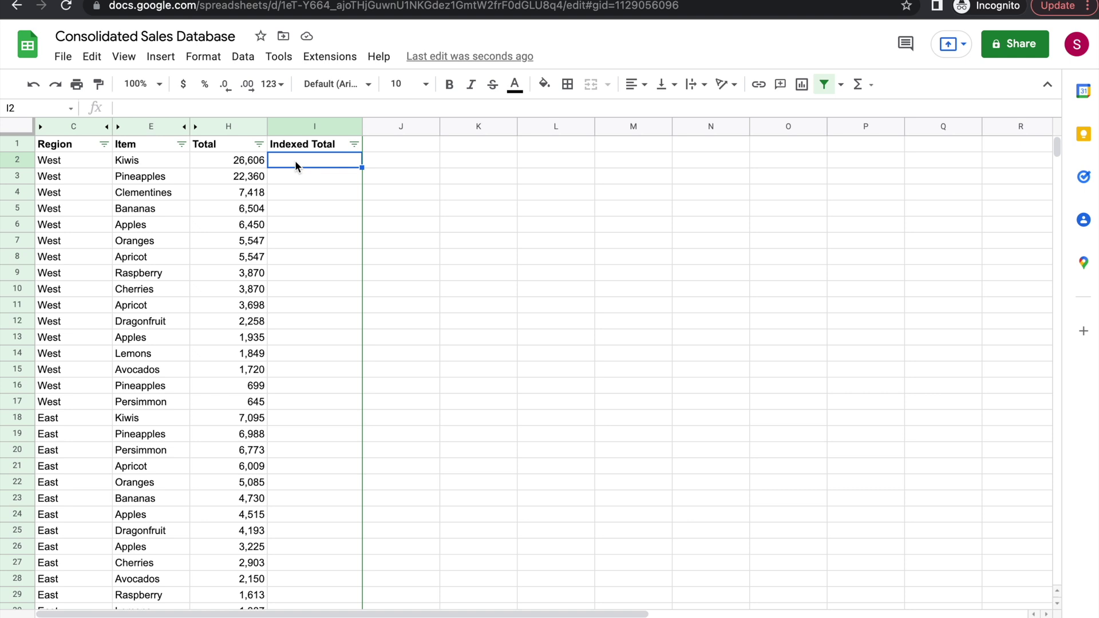
{"action": "type", "text": "="}
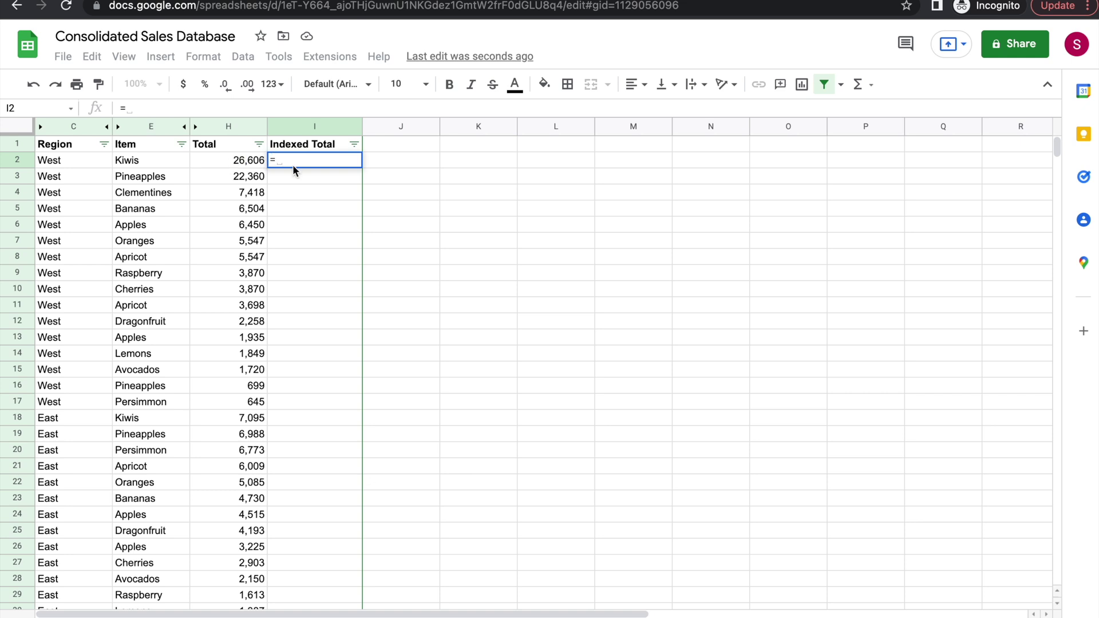
{"action": "left_click", "coordinate": [243, 164]}
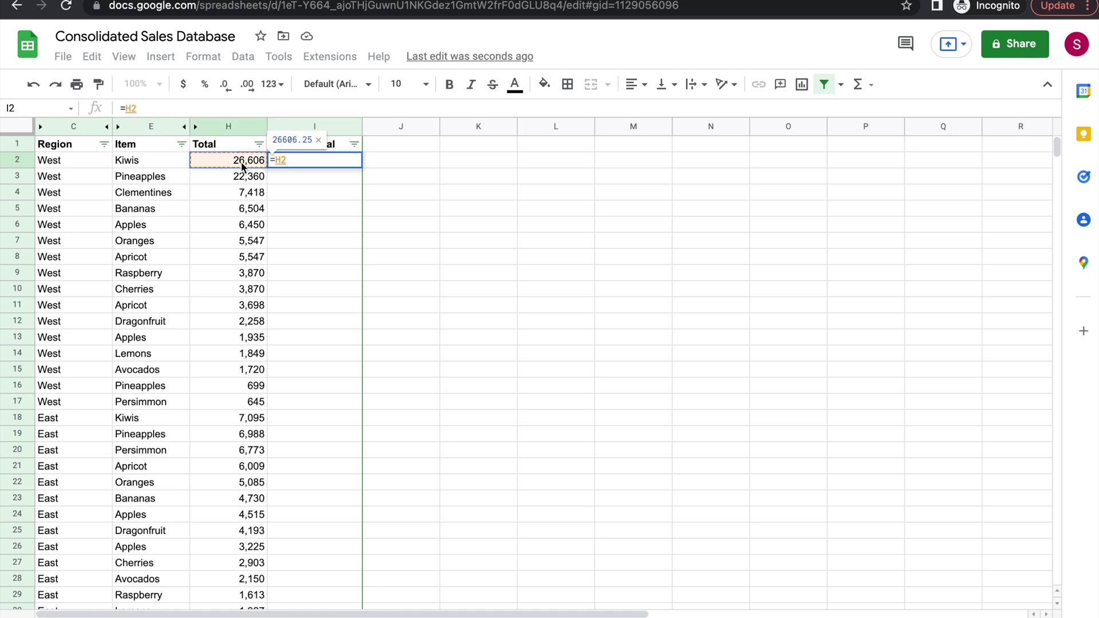
{"action": "type", "text": "/max"}
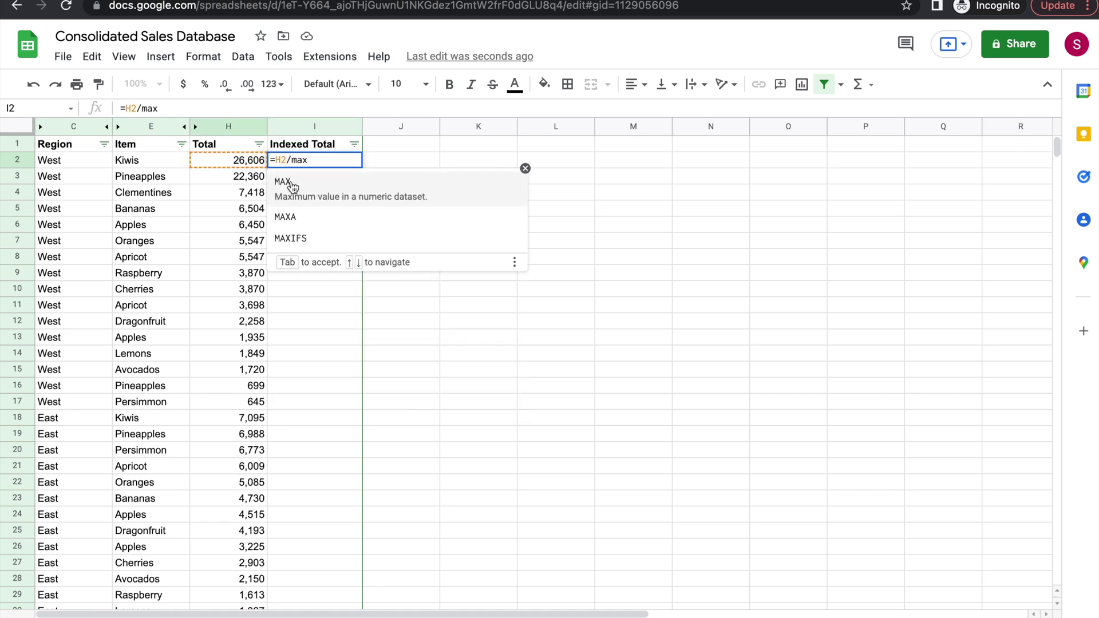
{"action": "left_click", "coordinate": [284, 184]}
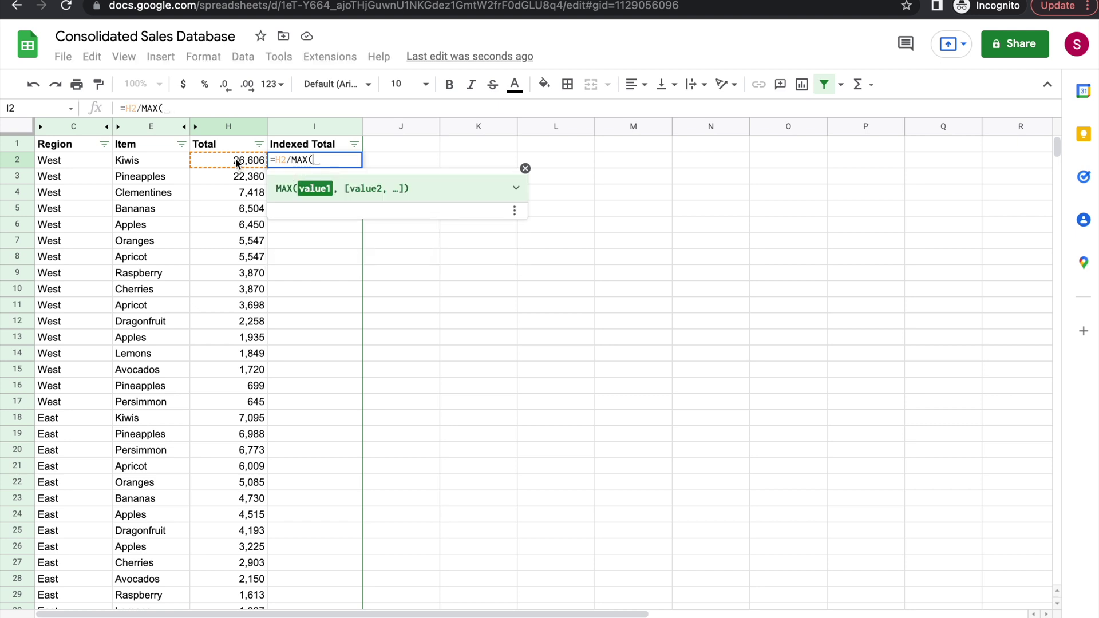
{"action": "left_click", "coordinate": [240, 165]}
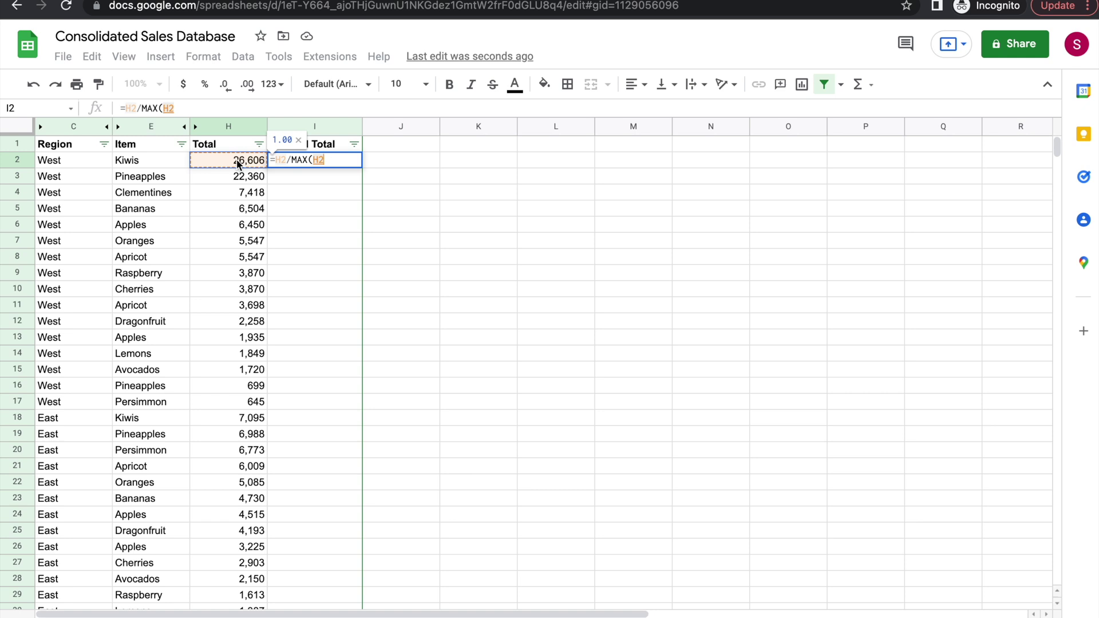
{"action": "key", "text": "ctrl+shift+Down"}
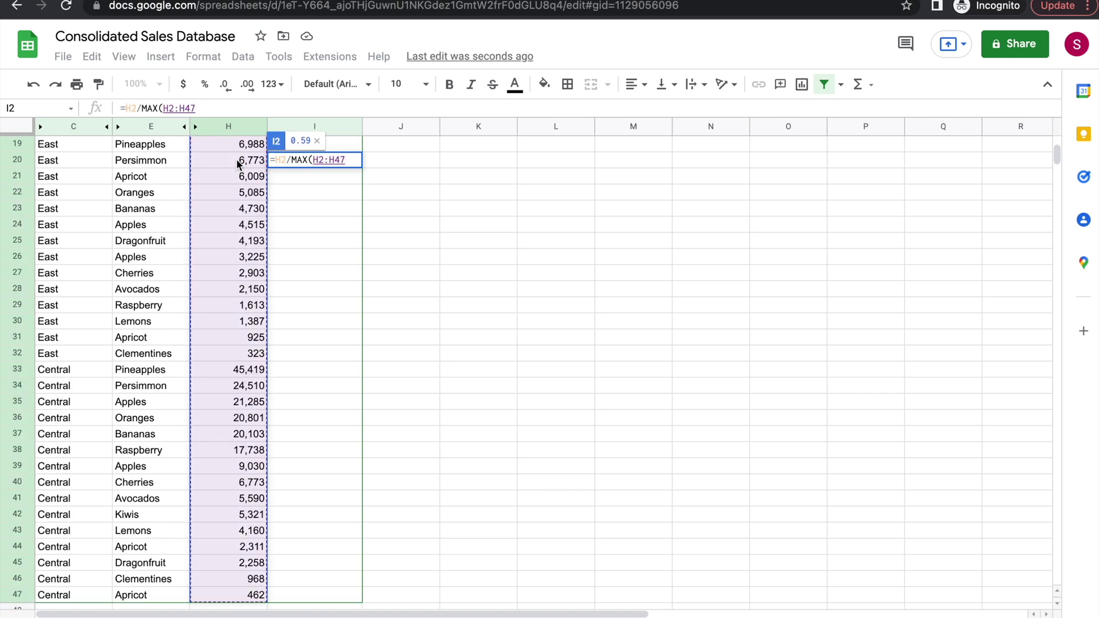
{"action": "type", "text": ")"}
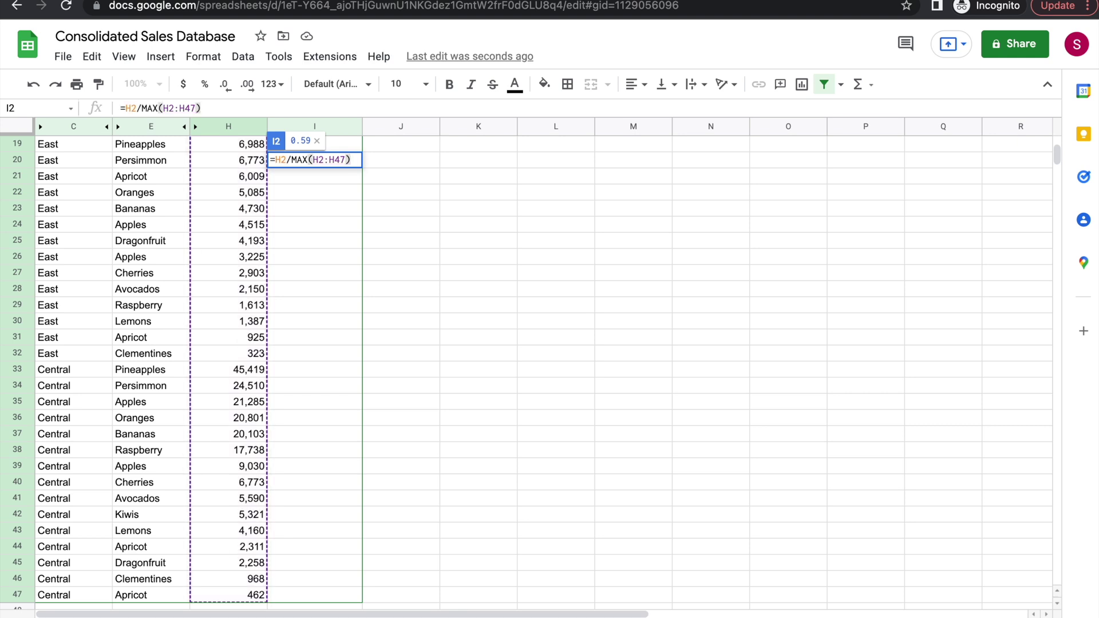
{"action": "type", "text": "*100"}
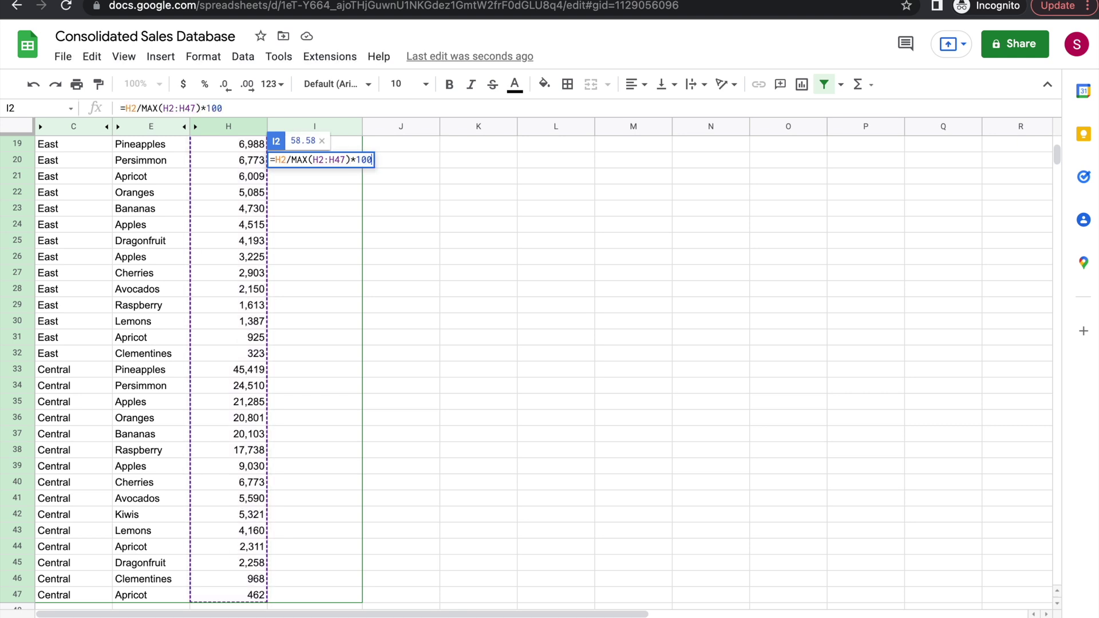
{"action": "key", "text": "Return"}
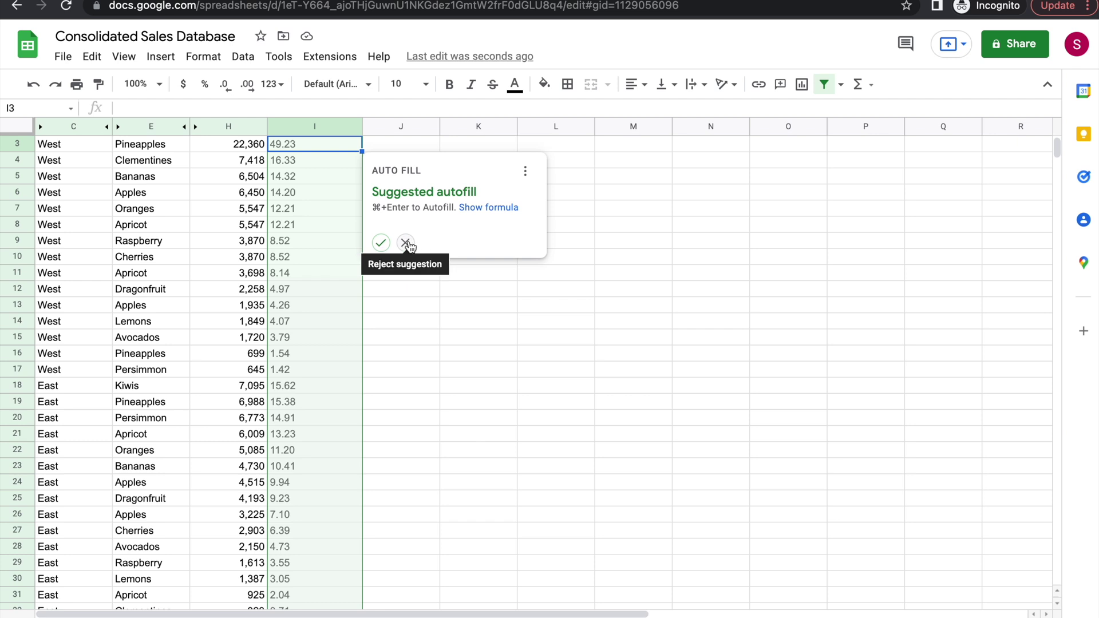
{"action": "left_click", "coordinate": [405, 243]}
Change I2 to =H2/MAX($H$2:$H$47)*100 so the MAX range is absolute
{"action": "scroll", "coordinate": [281, 189], "scroll_direction": "up", "scroll_amount": 1}
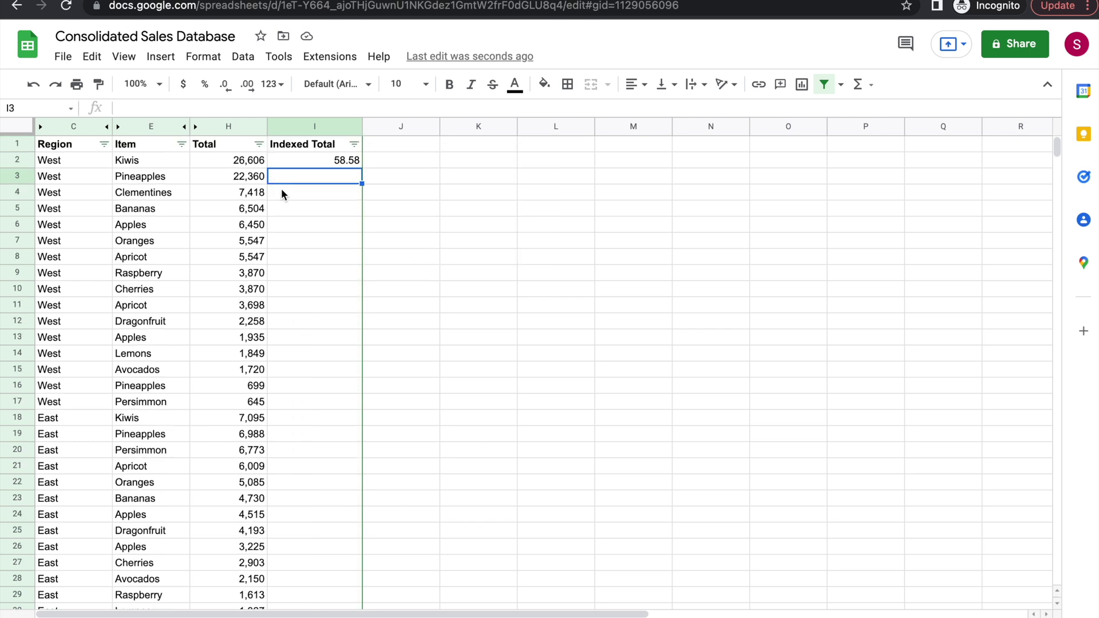
{"action": "left_click", "coordinate": [331, 162]}
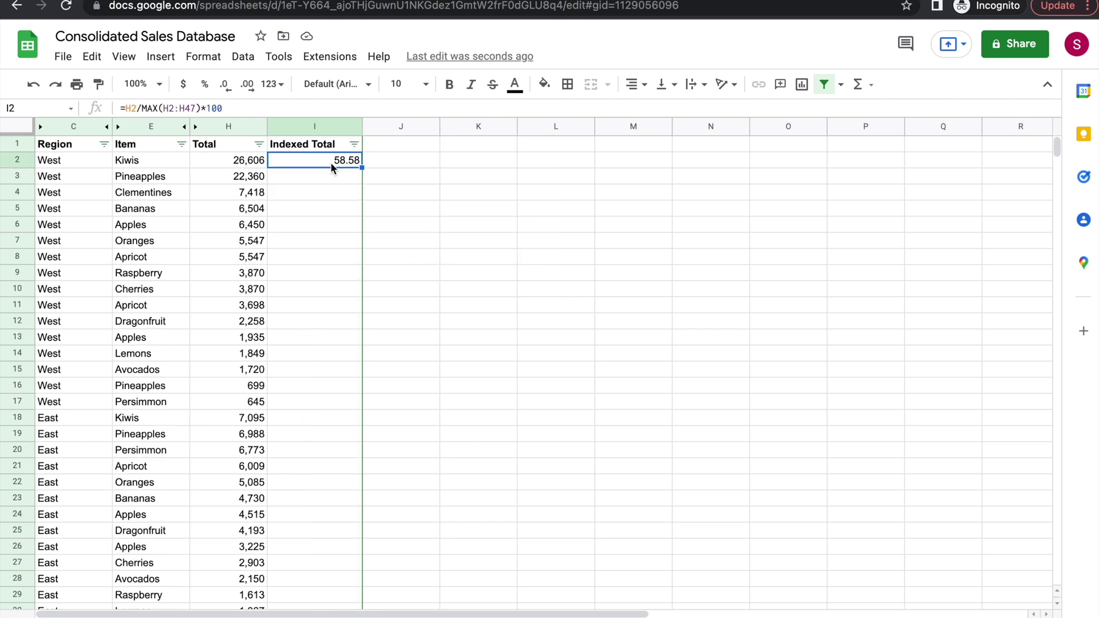
{"action": "left_click", "coordinate": [161, 108]}
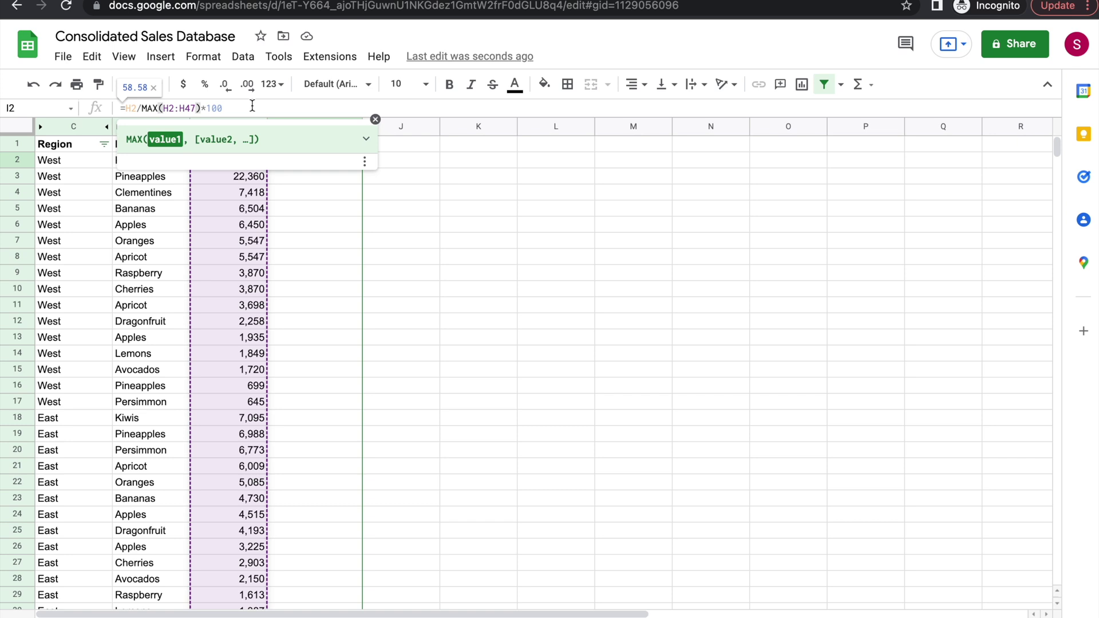
{"action": "type", "text": "$"}
{"action": "key", "text": "Right"}
{"action": "type", "text": "$"}
{"action": "key", "text": "Right"}
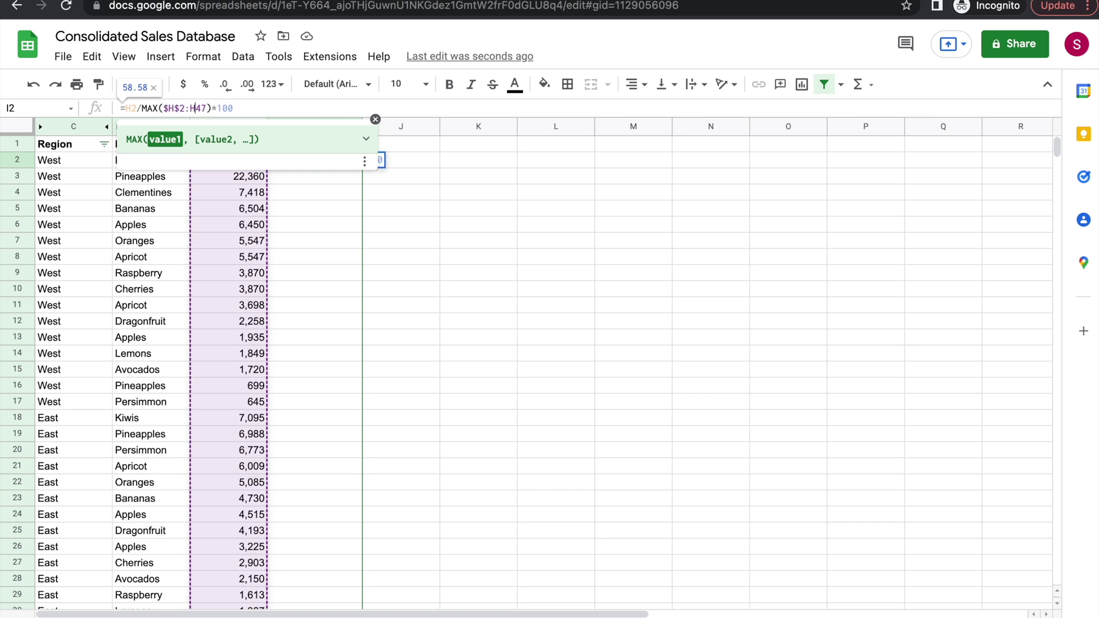
{"action": "type", "text": "$"}
{"action": "key", "text": "Right"}
{"action": "type", "text": "$"}
{"action": "key", "text": "Return"}
Fill I2's formula down Indexed Total, giving 49.23, 16.33, 14.32 and onward
{"action": "left_click", "coordinate": [351, 163]}
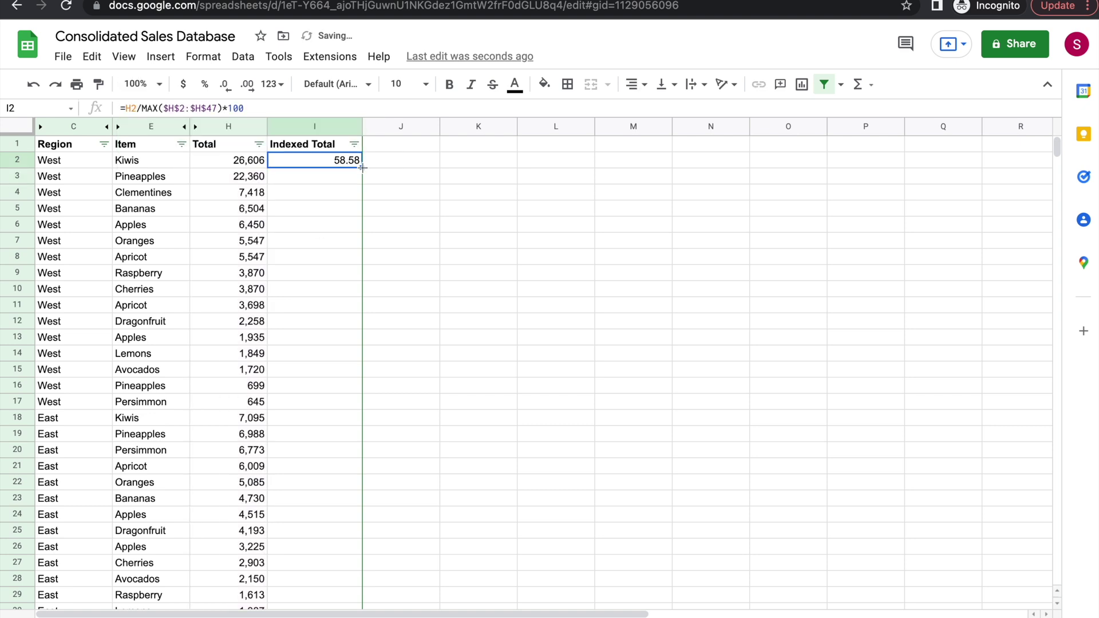
{"action": "double_click", "coordinate": [362, 168]}
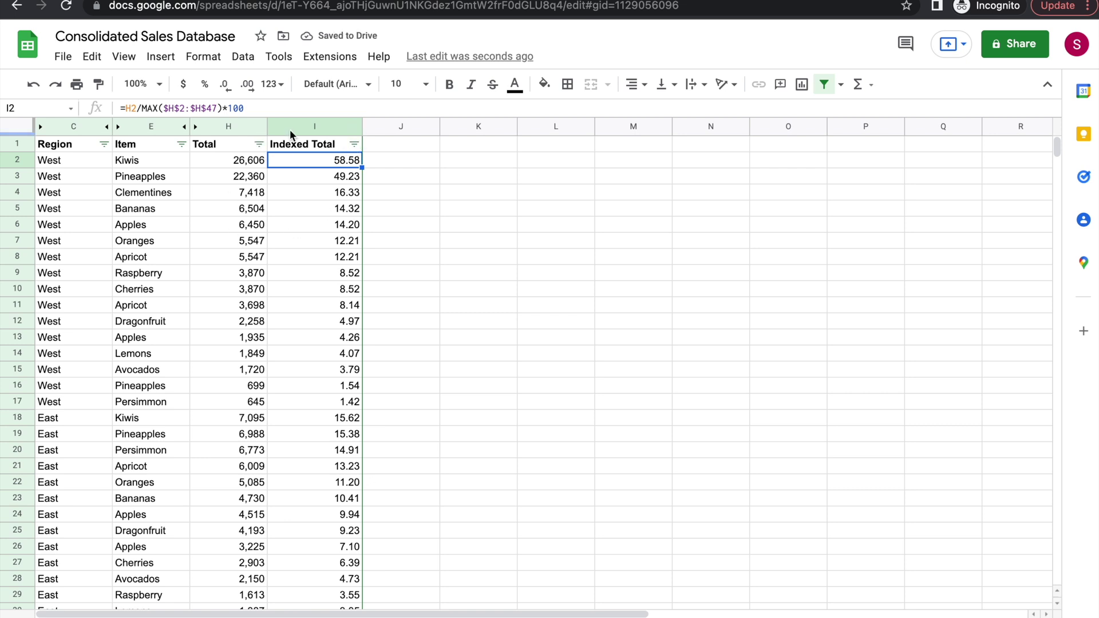
{"action": "left_click", "coordinate": [260, 144]}
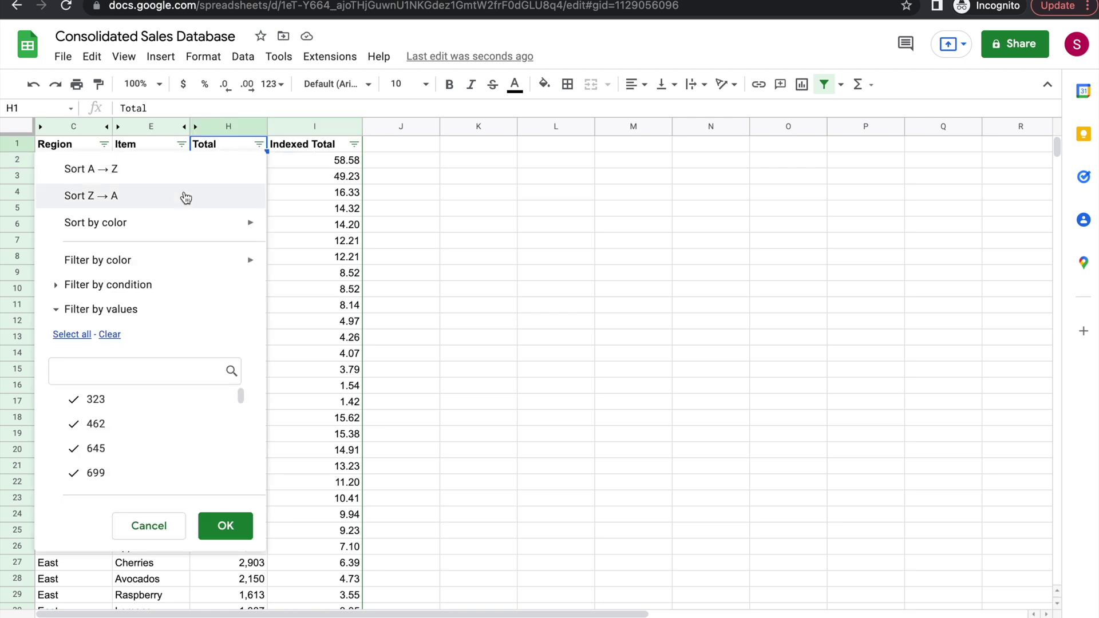
Sort rows by Total largest first, review column I's formulas, then clear I2:I47
{"action": "left_click", "coordinate": [183, 196]}
{"action": "left_click", "coordinate": [250, 163]}
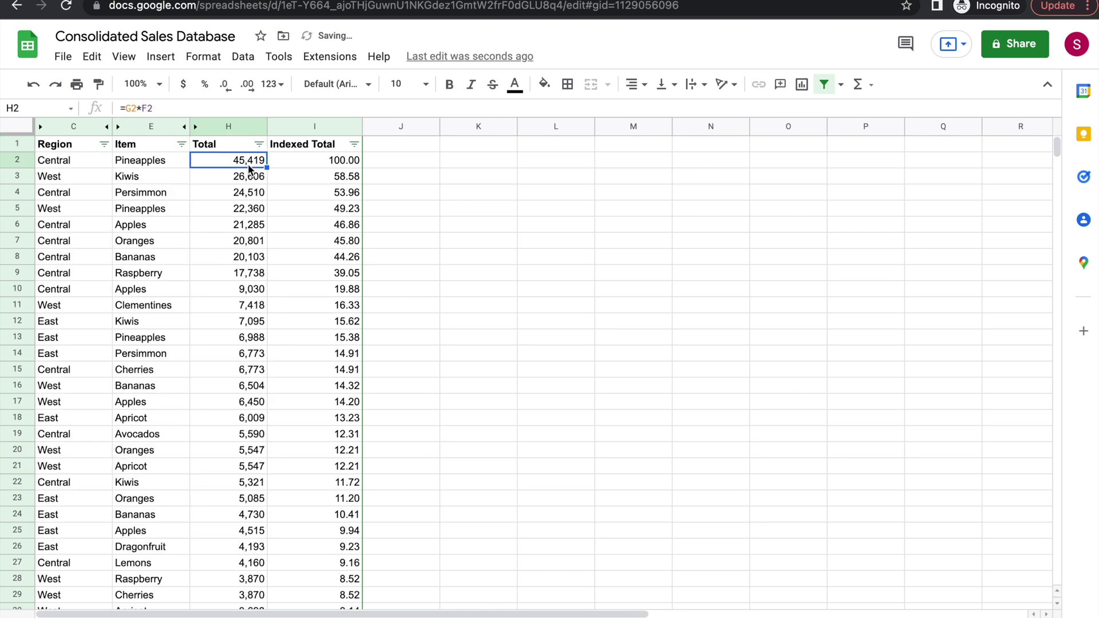
{"action": "key", "text": "Right"}
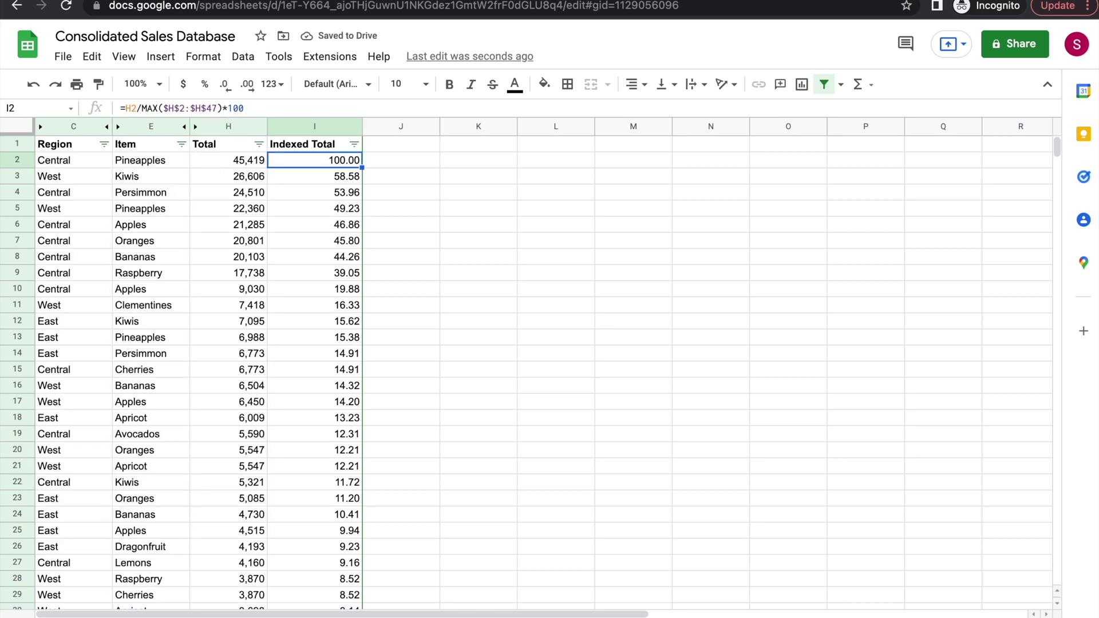
{"action": "key", "text": "Down"}
{"action": "key", "text": "Down"}
{"action": "key", "text": "Down"}
{"action": "key", "text": "Down"}
{"action": "key", "text": "Down"}
{"action": "key", "text": "Up"}
{"action": "key", "text": "Up"}
{"action": "key", "text": "Up"}
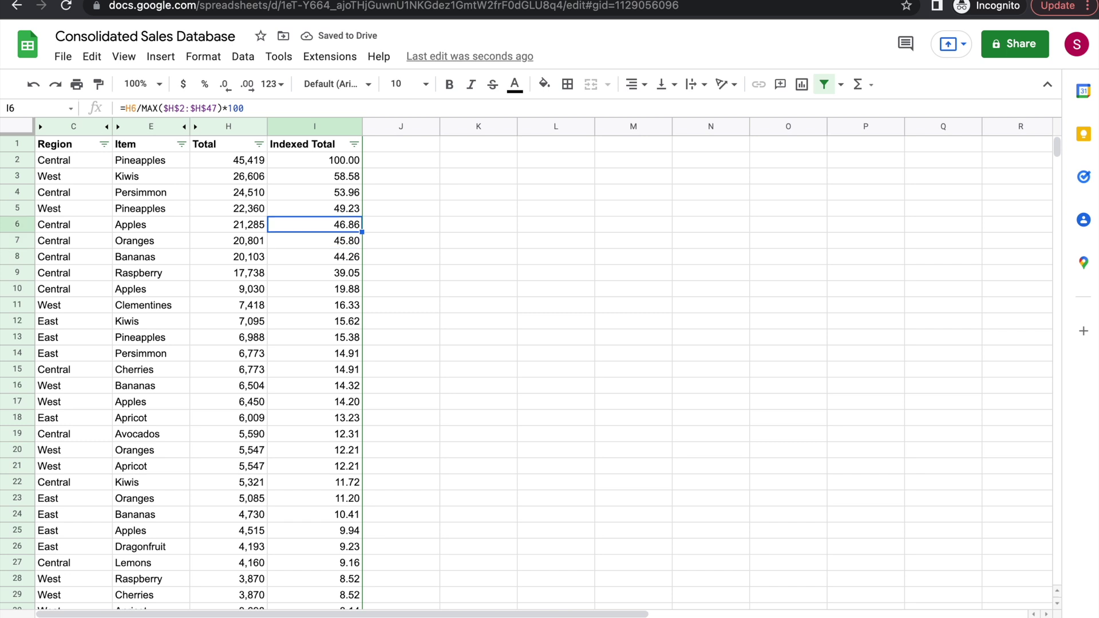
{"action": "key", "text": "Up"}
{"action": "key", "text": "Up"}
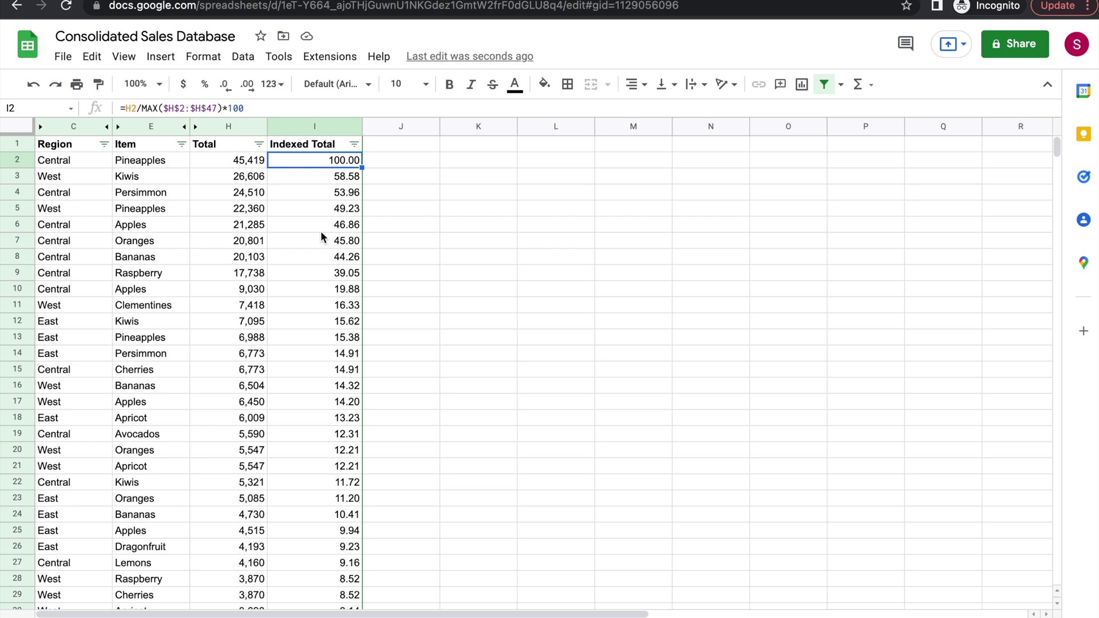
{"action": "key", "text": "Delete"}
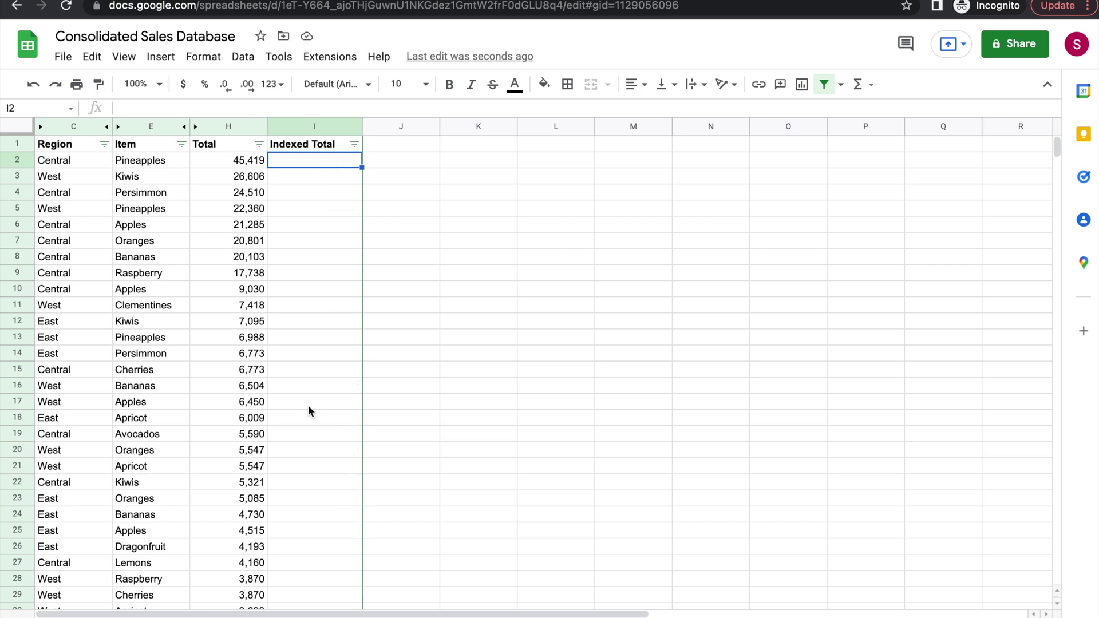
Enter the base value 1325 in K2
{"action": "left_click", "coordinate": [486, 159]}
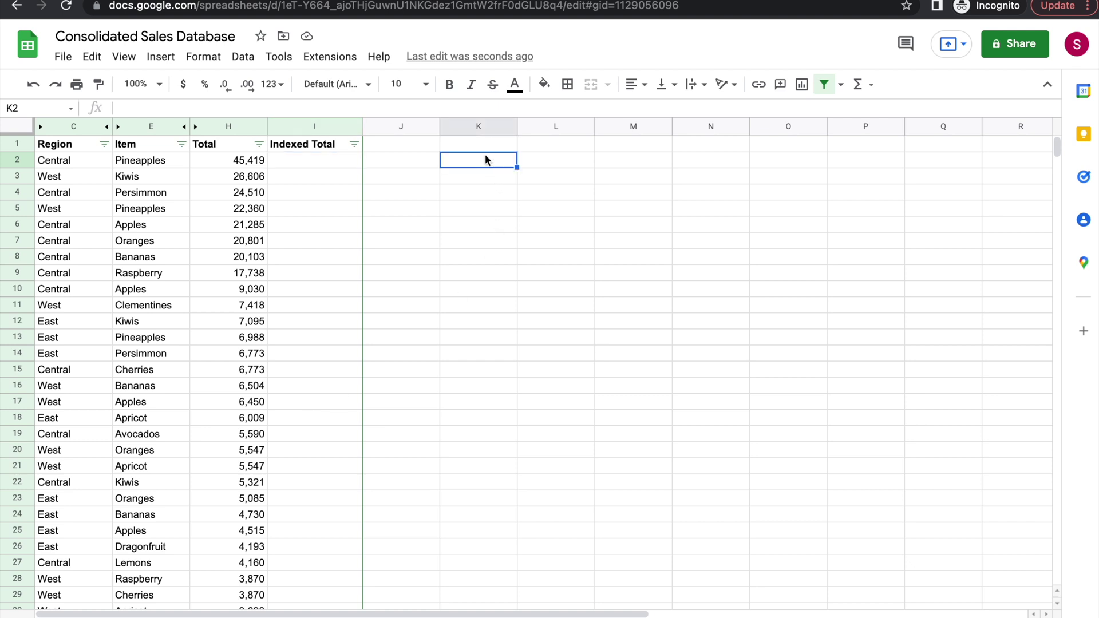
{"action": "type", "text": "1325"}
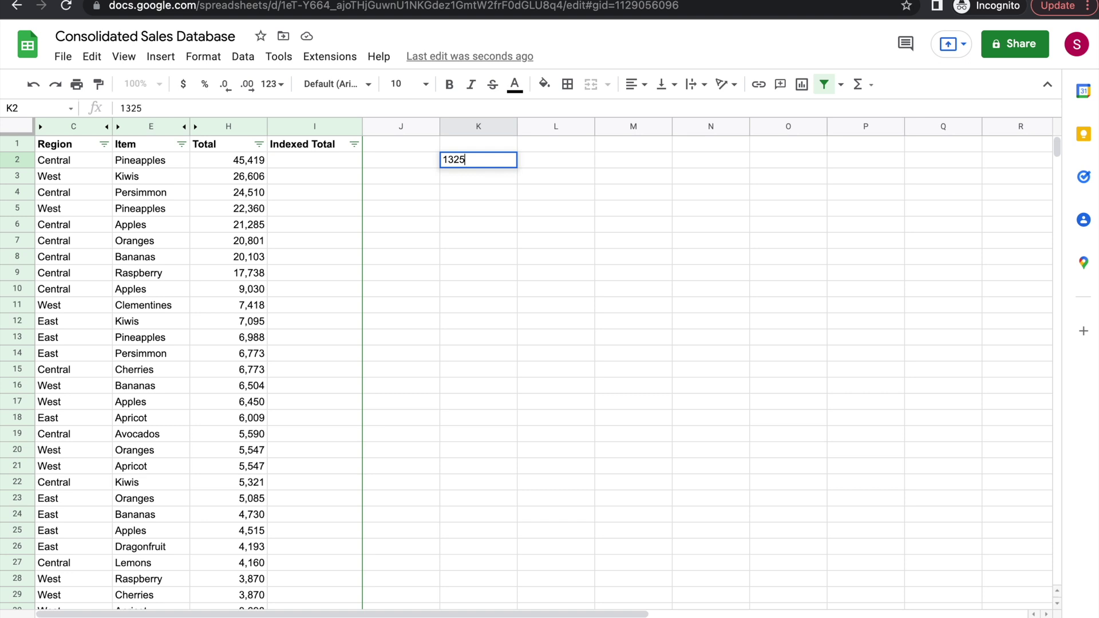
{"action": "left_click", "coordinate": [490, 225]}
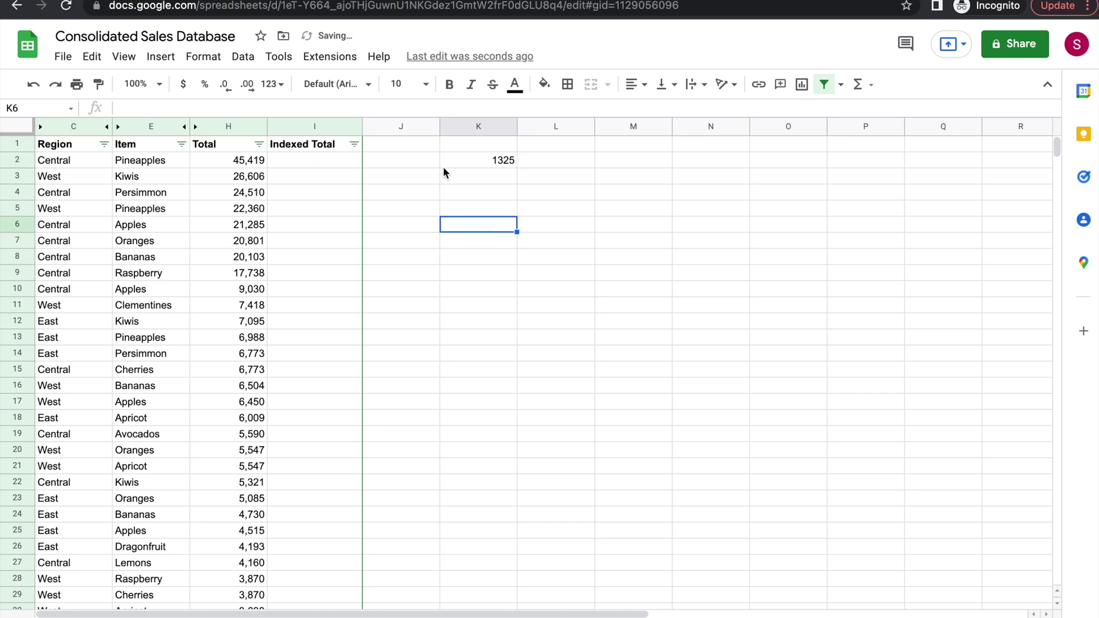
{"action": "left_click", "coordinate": [511, 159]}
Enter =H2/K2*100 in I2, giving 3427.83
{"action": "left_click", "coordinate": [303, 164]}
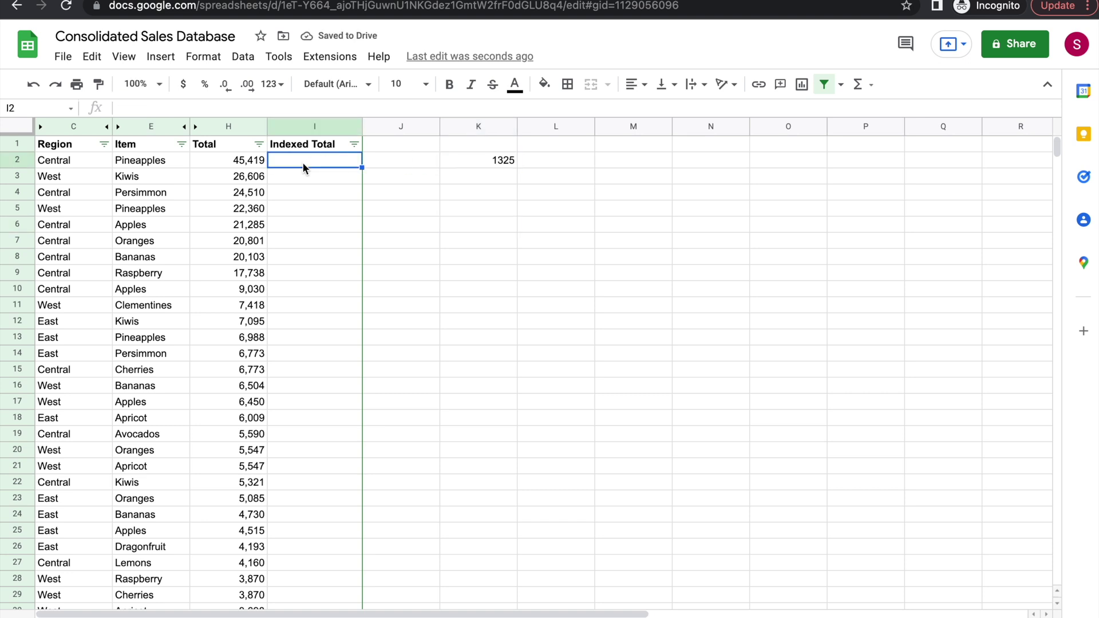
{"action": "type", "text": "="}
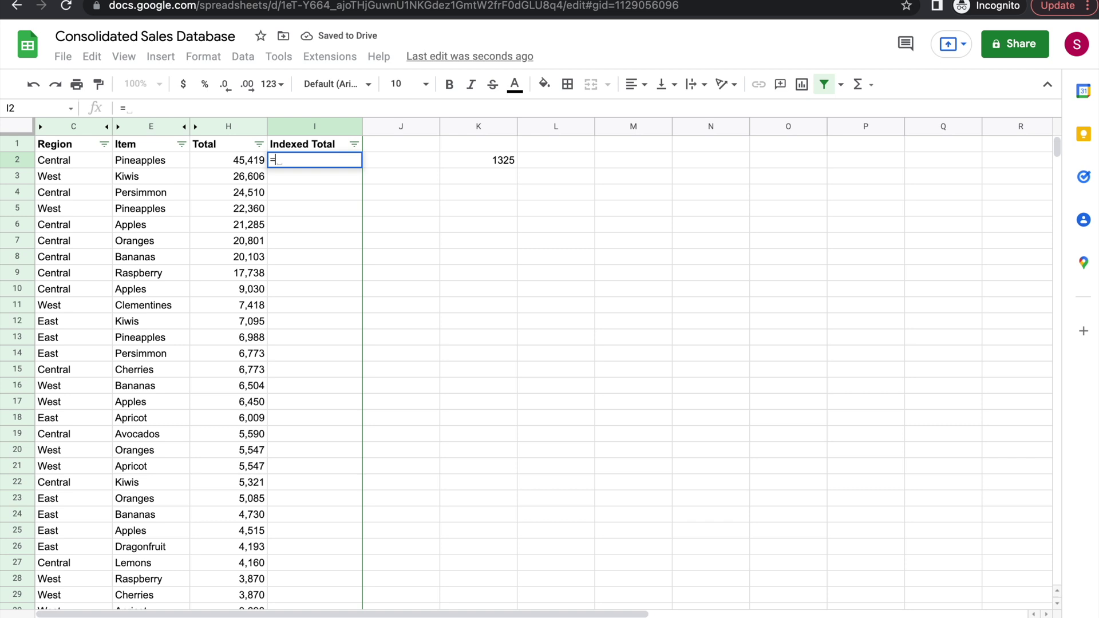
{"action": "left_click", "coordinate": [244, 166]}
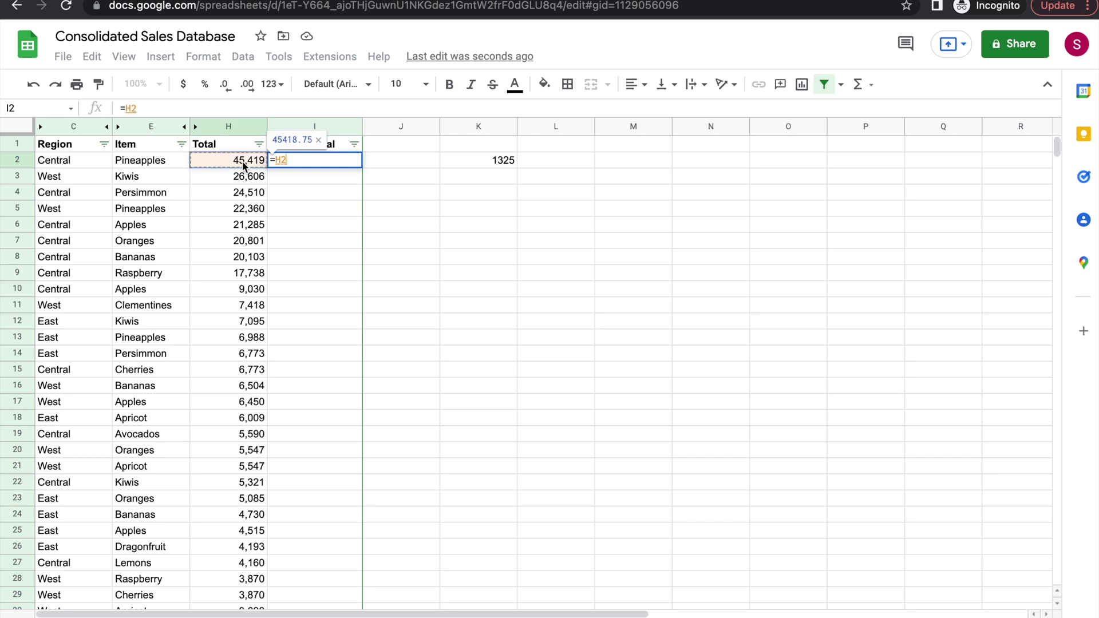
{"action": "type", "text": "/"}
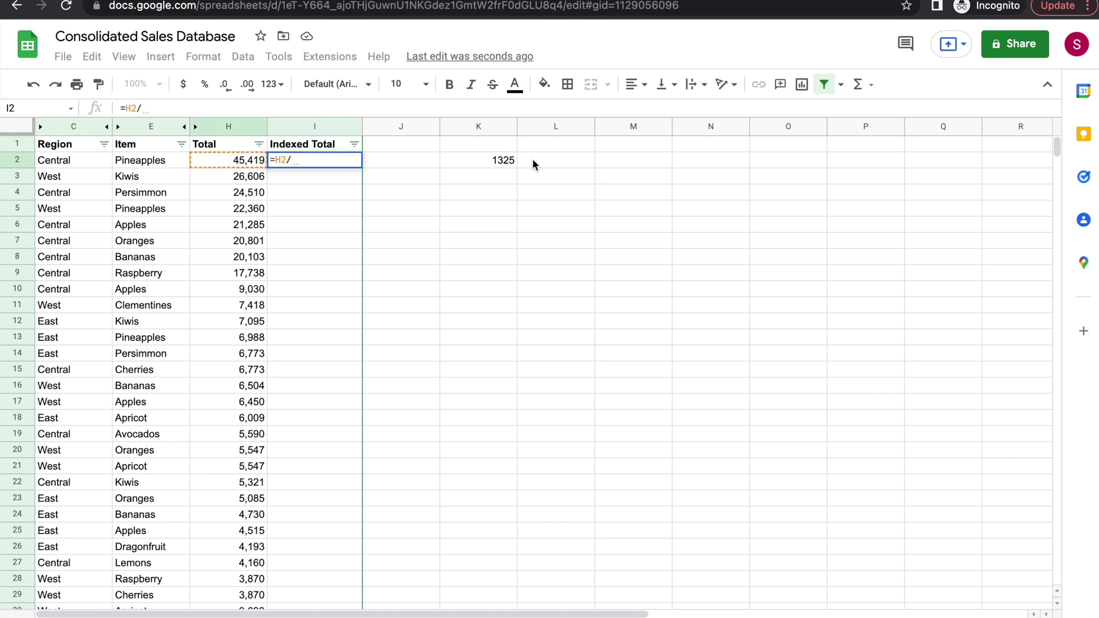
{"action": "left_click", "coordinate": [493, 163]}
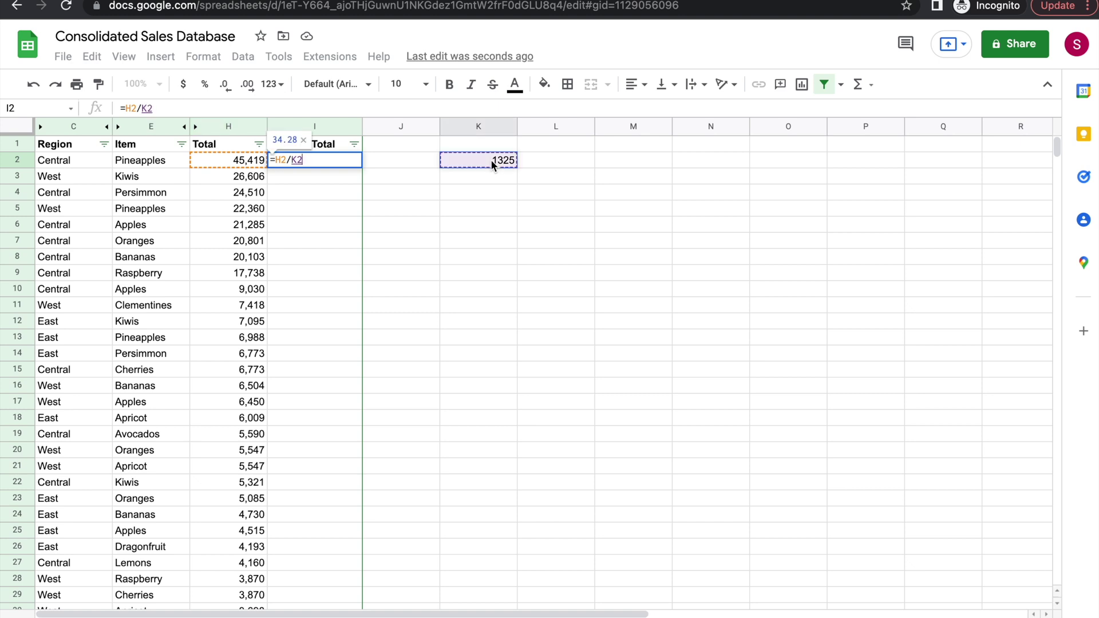
{"action": "type", "text": "*100"}
{"action": "key", "text": "Return"}
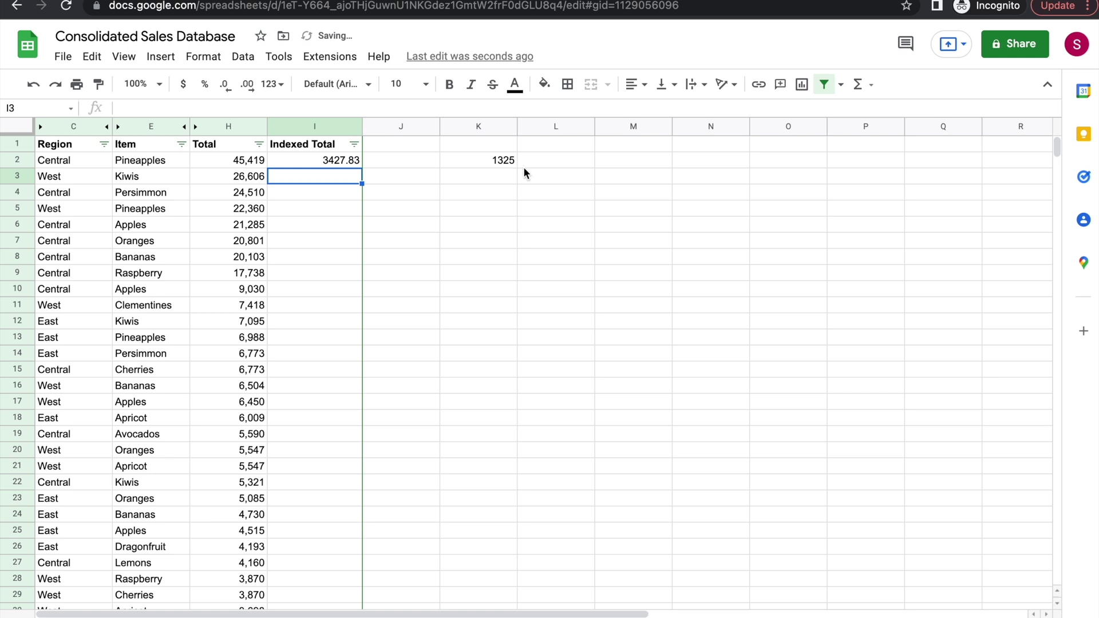
Change I2 to =H2/$K$2*100 and fill it down Indexed Total (3427.83, 2008.02, 1849.81…)
{"action": "left_click", "coordinate": [339, 163]}
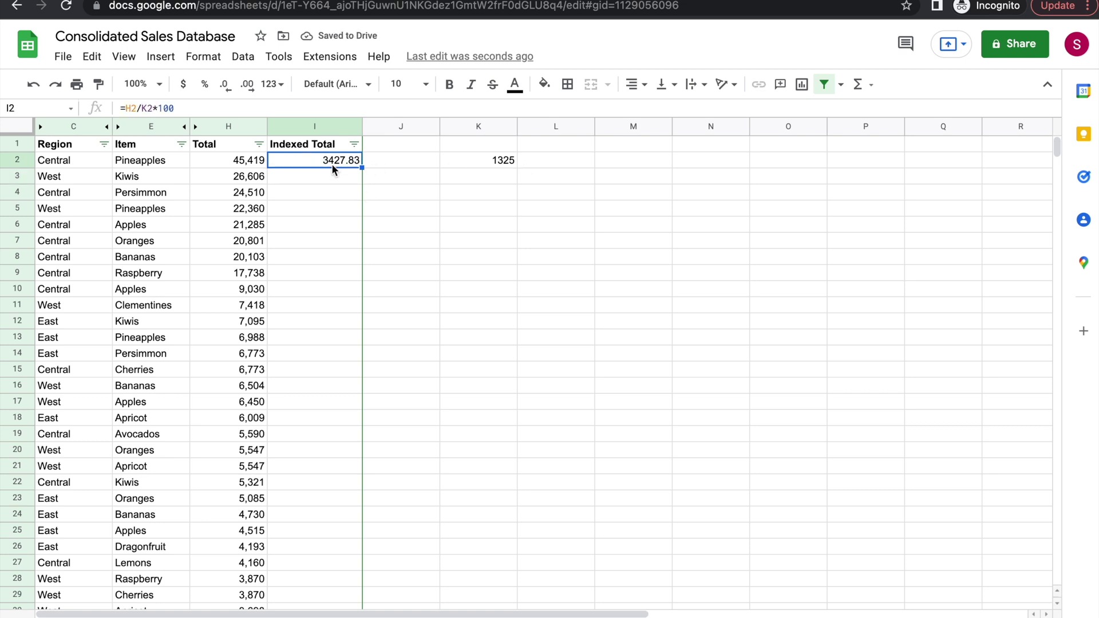
{"action": "left_click", "coordinate": [141, 109]}
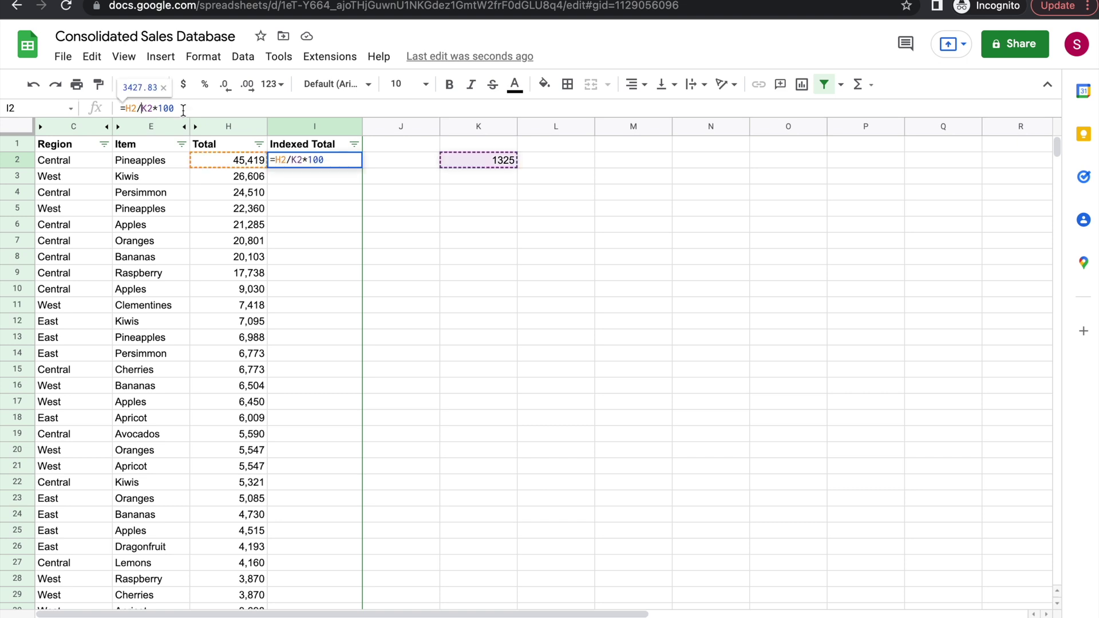
{"action": "type", "text": "$"}
{"action": "key", "text": "Right"}
{"action": "type", "text": "$"}
{"action": "key", "text": "Return"}
{"action": "left_click", "coordinate": [343, 161]}
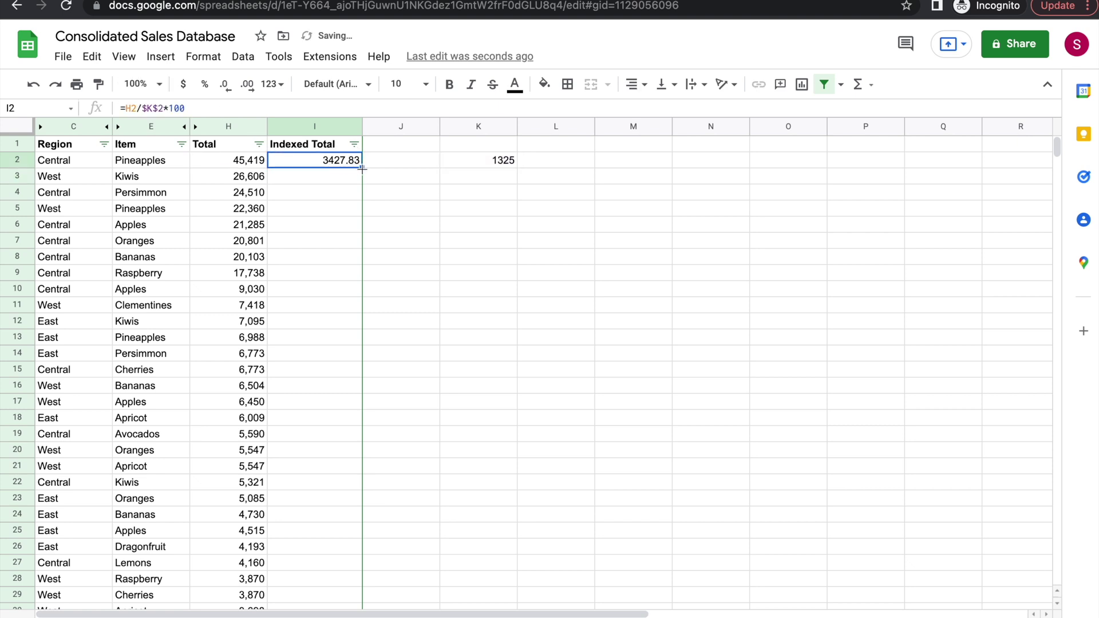
{"action": "double_click", "coordinate": [362, 168]}
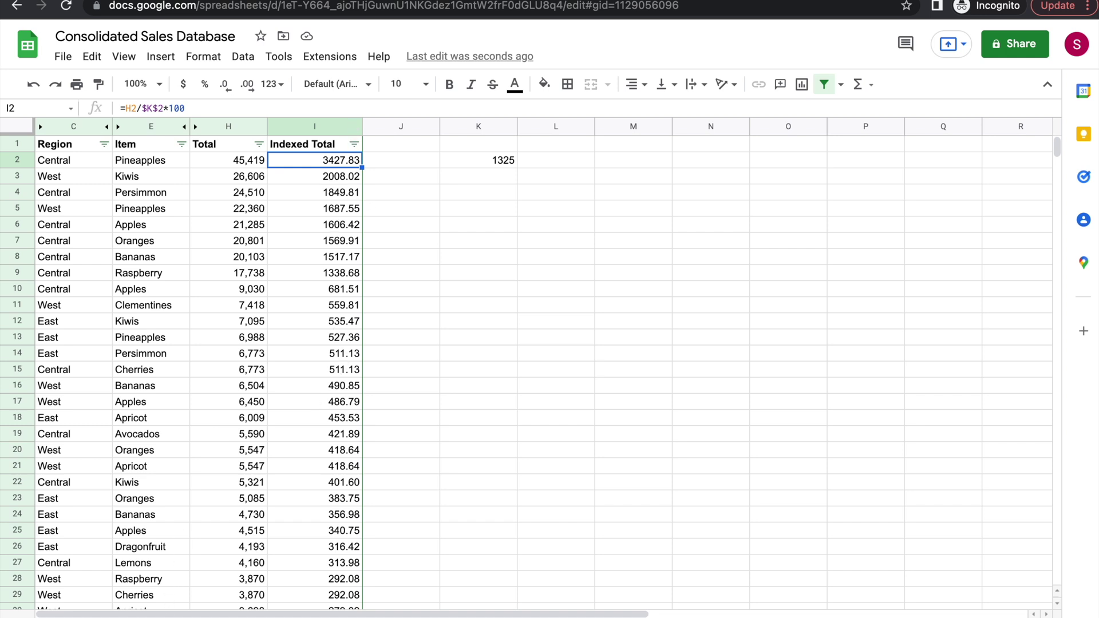
Duplicate the sales sheet and select the Indexed Total values I2:I47 in the copy
{"action": "right_click", "coordinate": [166, 617]}
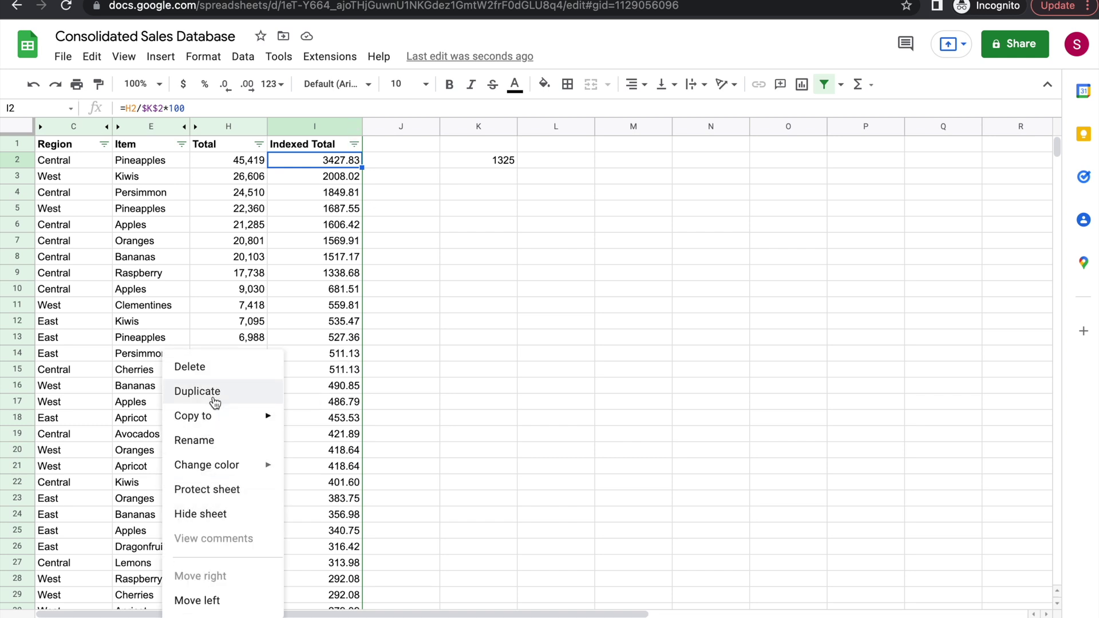
{"action": "left_click", "coordinate": [215, 397]}
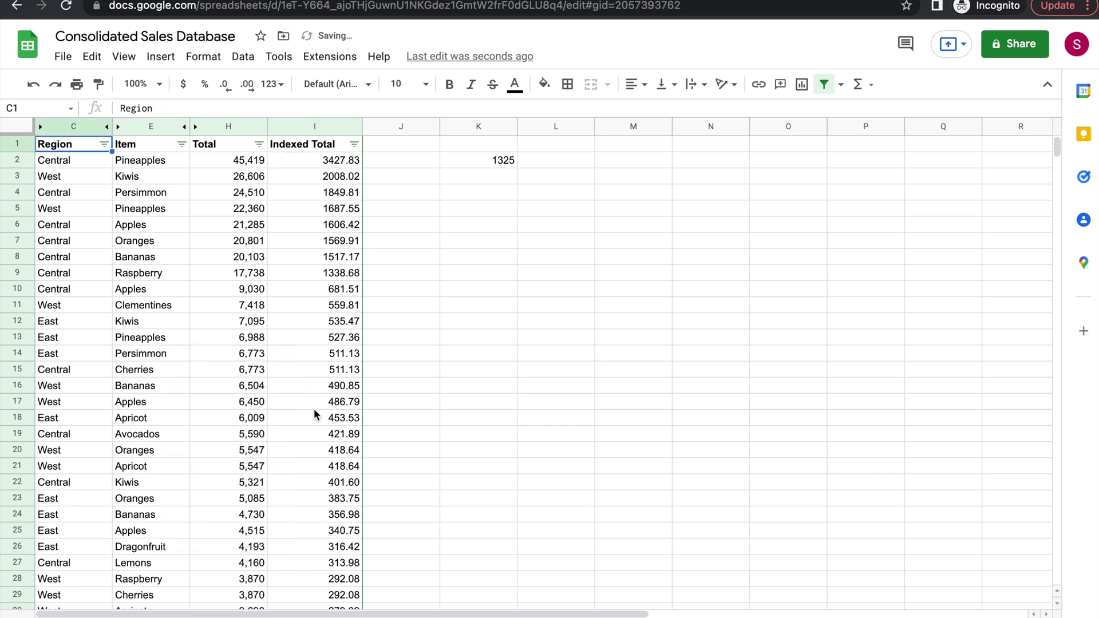
{"action": "left_click", "coordinate": [332, 165]}
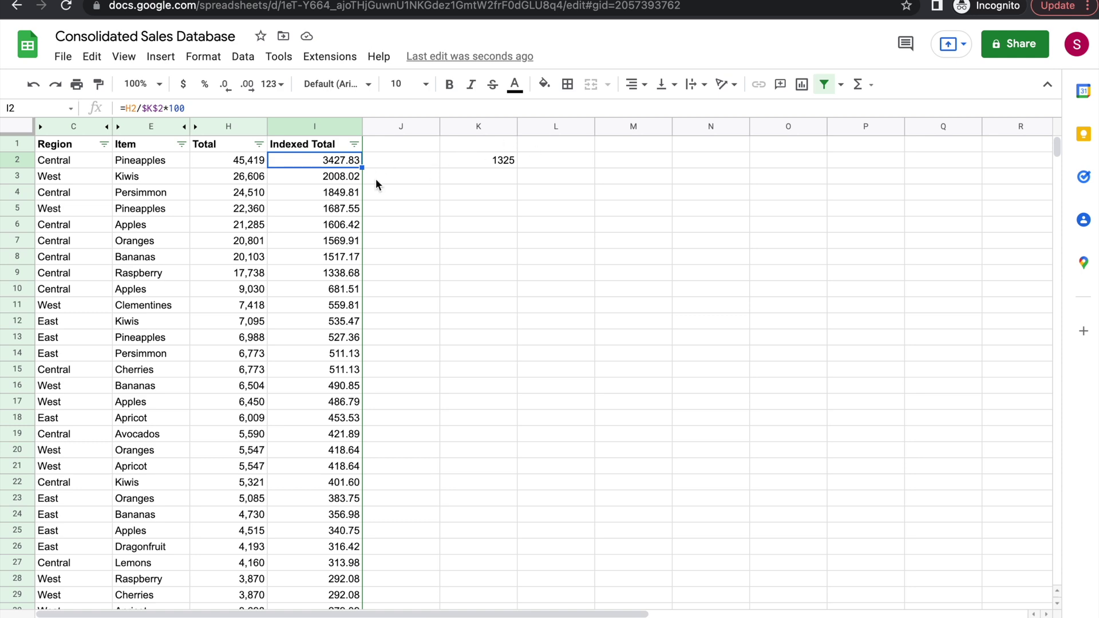
{"action": "key", "text": "ctrl+shift+Down"}
{"action": "scroll", "coordinate": [355, 241], "scroll_direction": "up", "scroll_amount": 5}
{"action": "scroll", "coordinate": [349, 241], "scroll_direction": "up", "scroll_amount": 1}
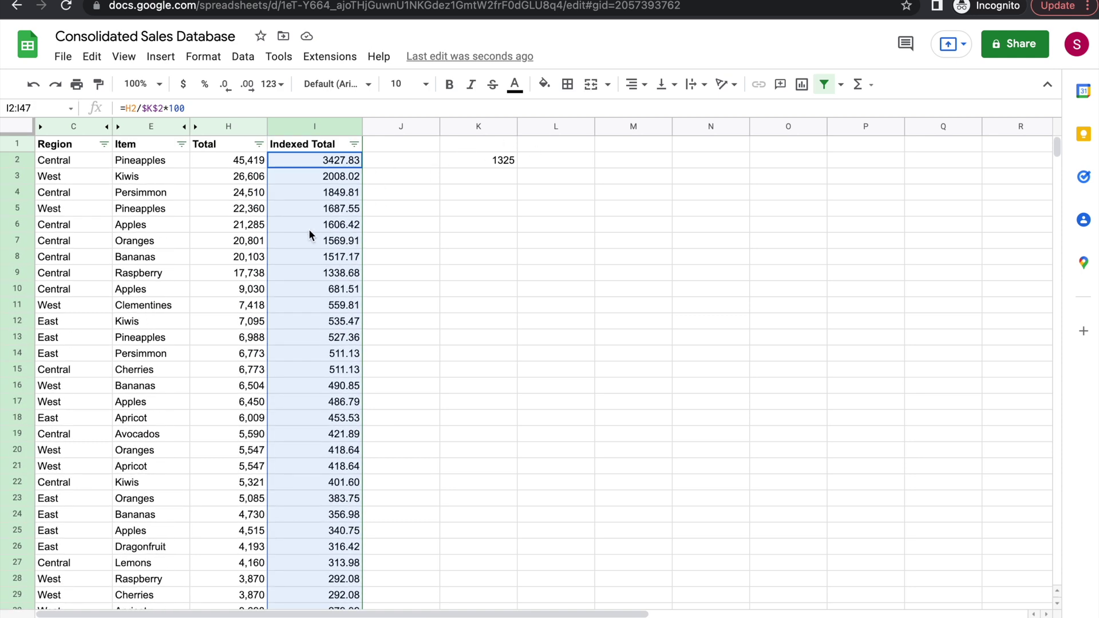
{"action": "left_click", "coordinate": [160, 56]}
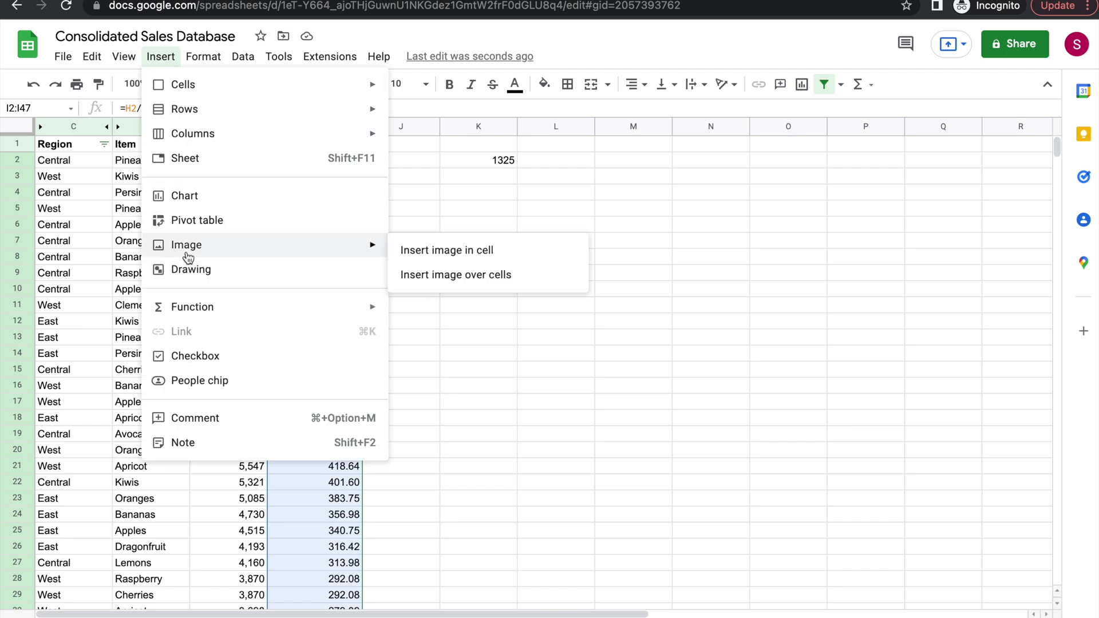
Insert a chart of I2:I47 and set its type to Line chart
{"action": "left_click", "coordinate": [223, 201]}
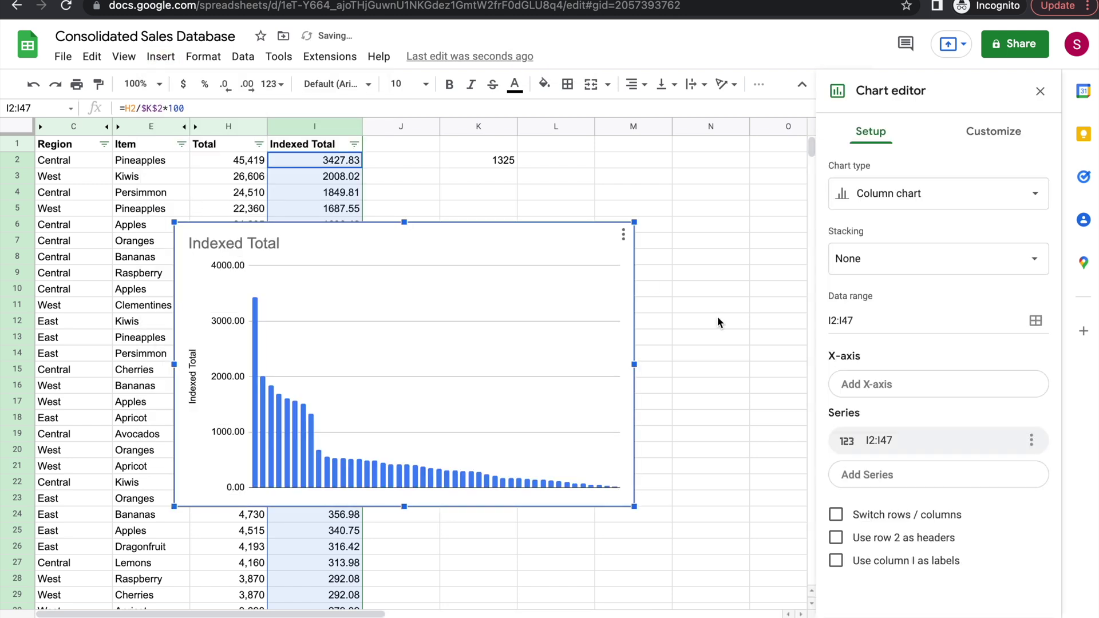
{"action": "left_click", "coordinate": [1019, 195]}
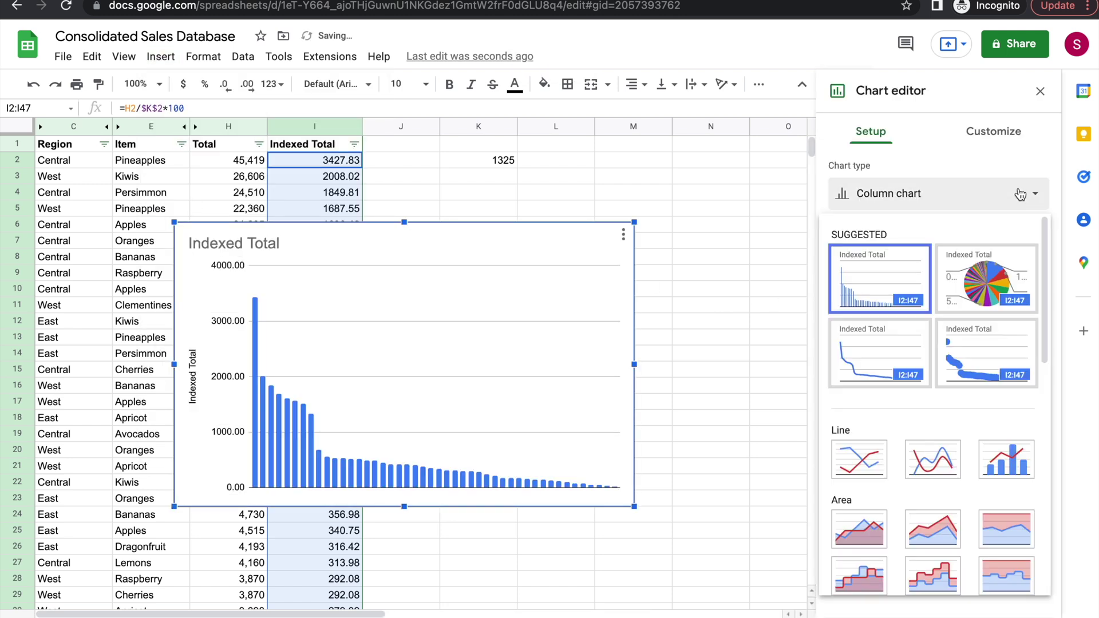
{"action": "left_click", "coordinate": [877, 468]}
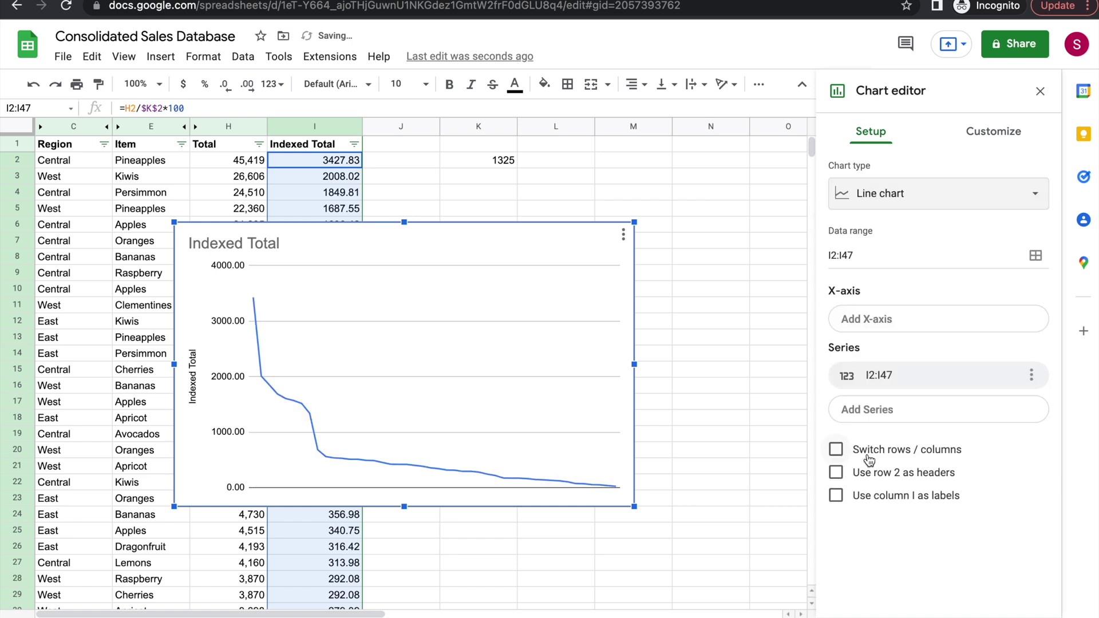
Move the Indexed Total line chart to the right, clear of the data columns
{"action": "left_click_drag", "start_coordinate": [591, 240], "coordinate": [724, 214]}
{"action": "left_click", "coordinate": [1041, 95]}
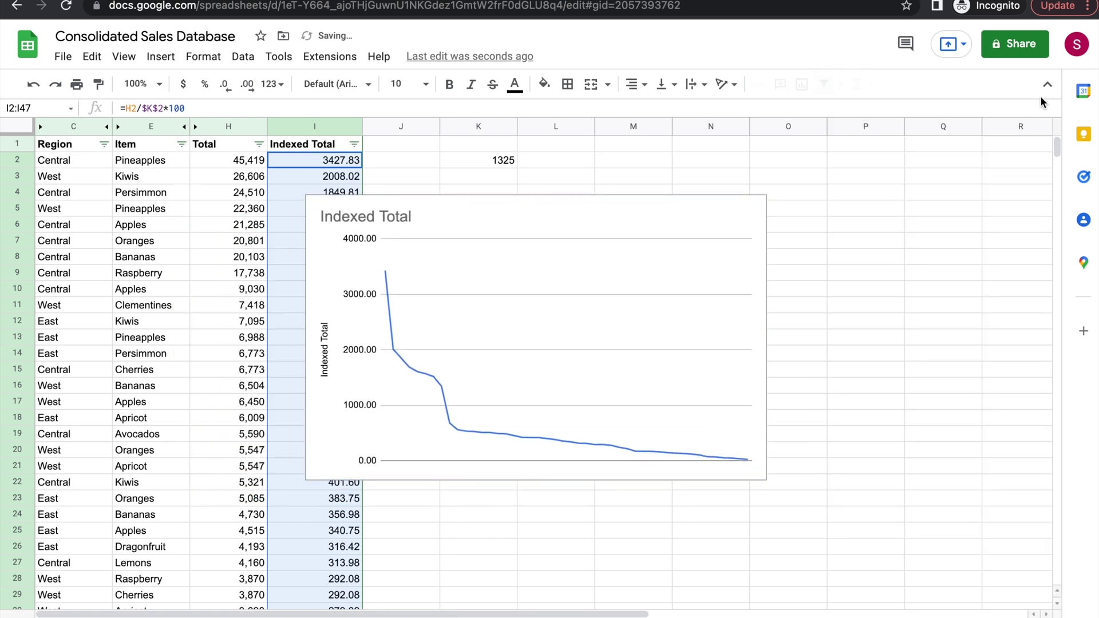
{"action": "left_click", "coordinate": [824, 306]}
{"action": "left_click", "coordinate": [697, 210]}
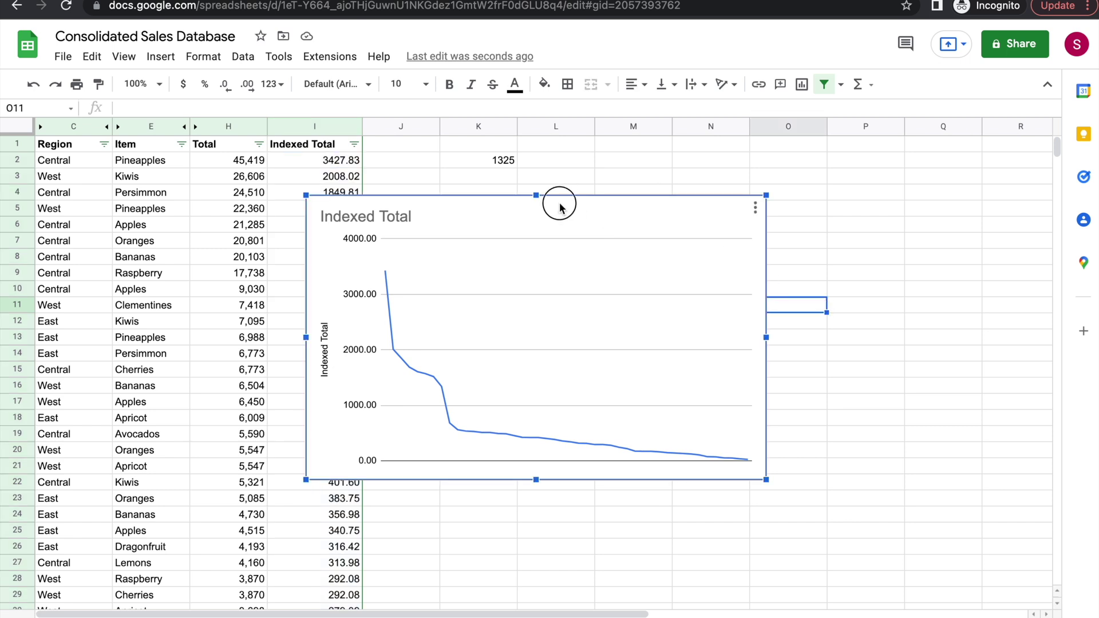
{"action": "left_click_drag", "start_coordinate": [560, 207], "coordinate": [748, 217]}
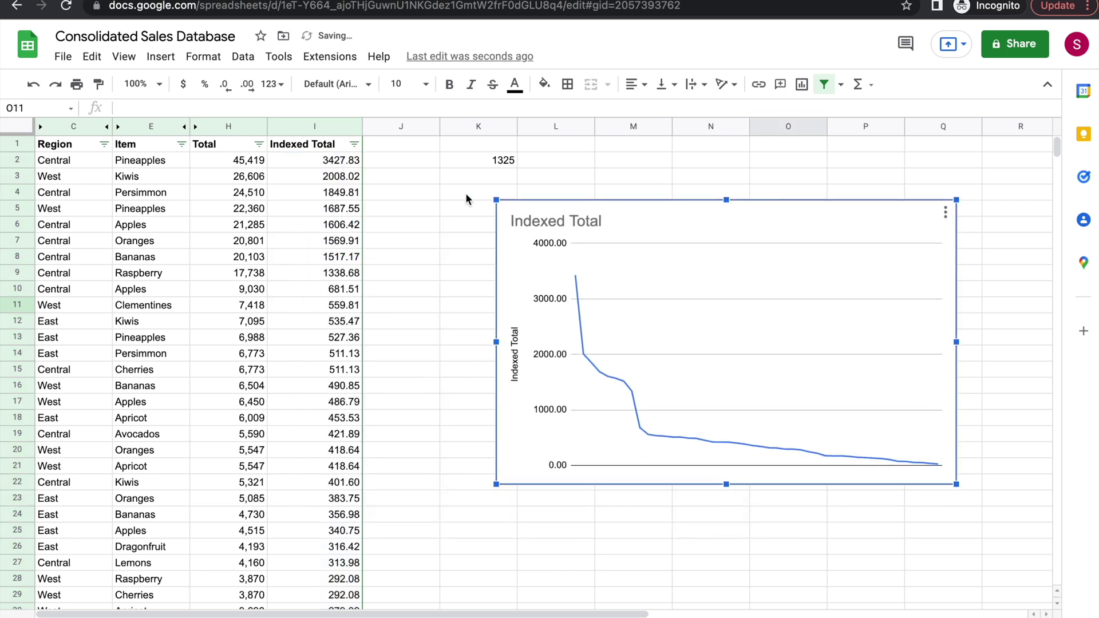
{"action": "left_click", "coordinate": [396, 159]}
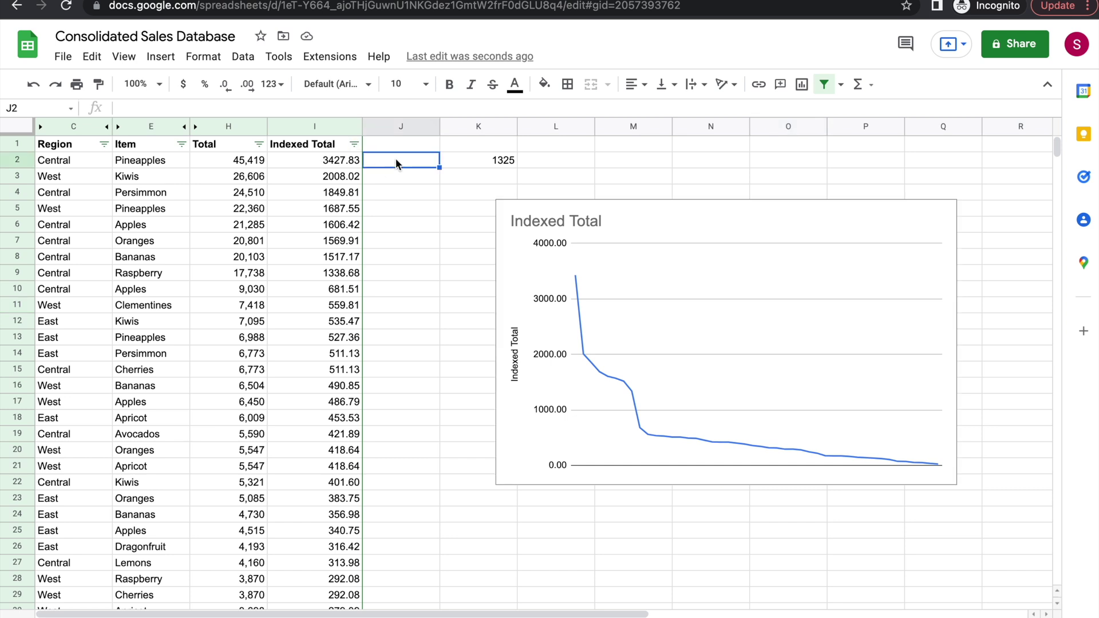
Enter 100 in J2 and fill =H3/$H$2*100 down column J from J3
{"action": "type", "text": "100"}
{"action": "key", "text": "Return"}
{"action": "type", "text": "="}
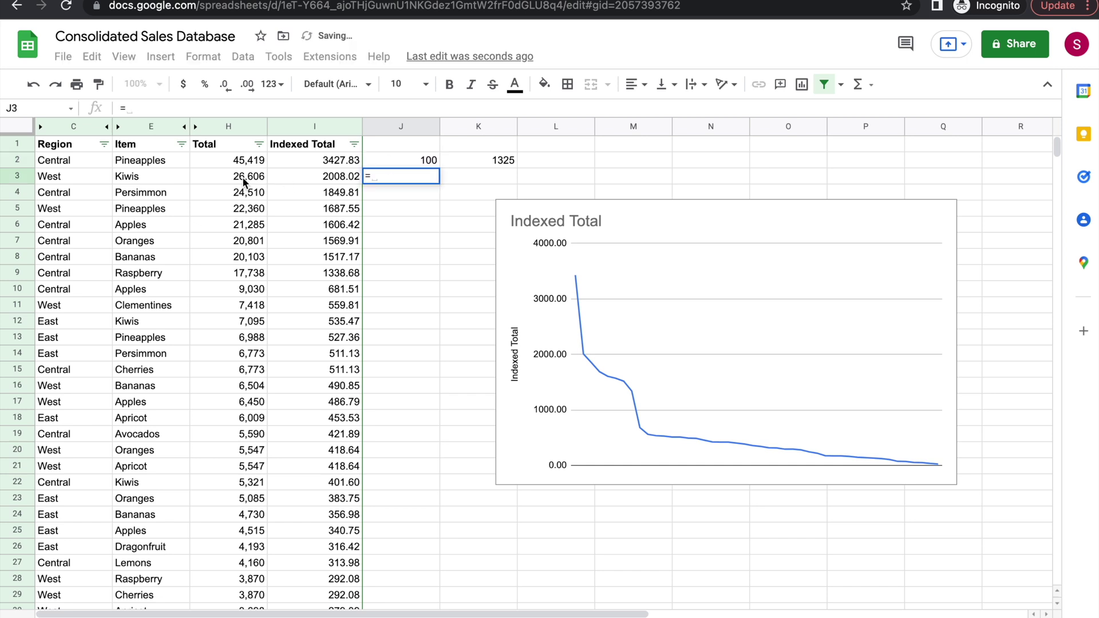
{"action": "left_click", "coordinate": [244, 179]}
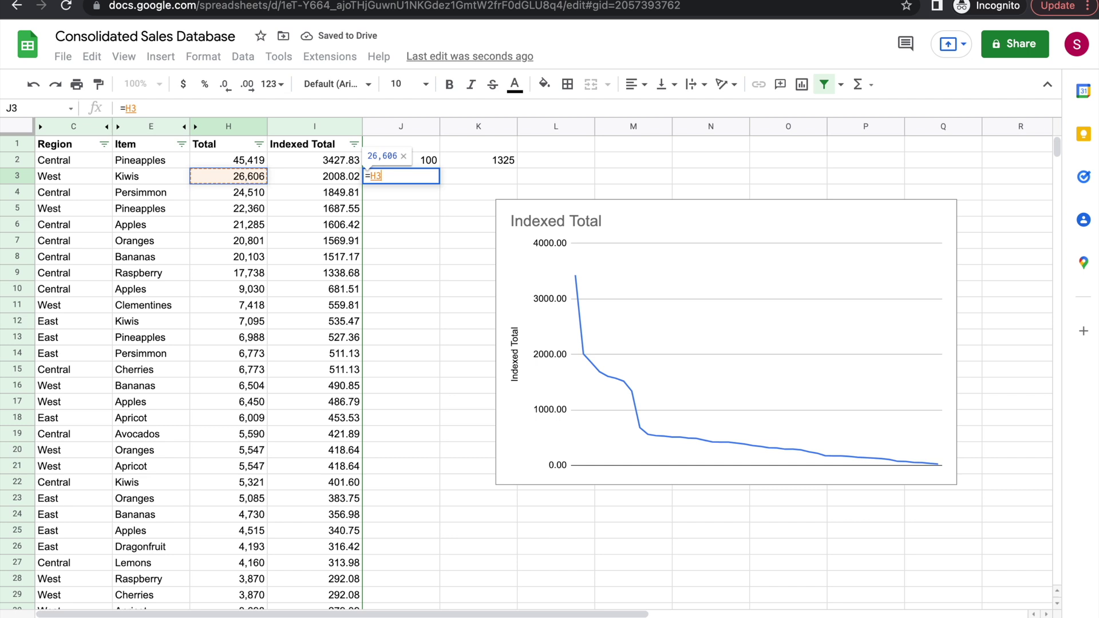
{"action": "type", "text": "/"}
{"action": "left_click", "coordinate": [245, 163]}
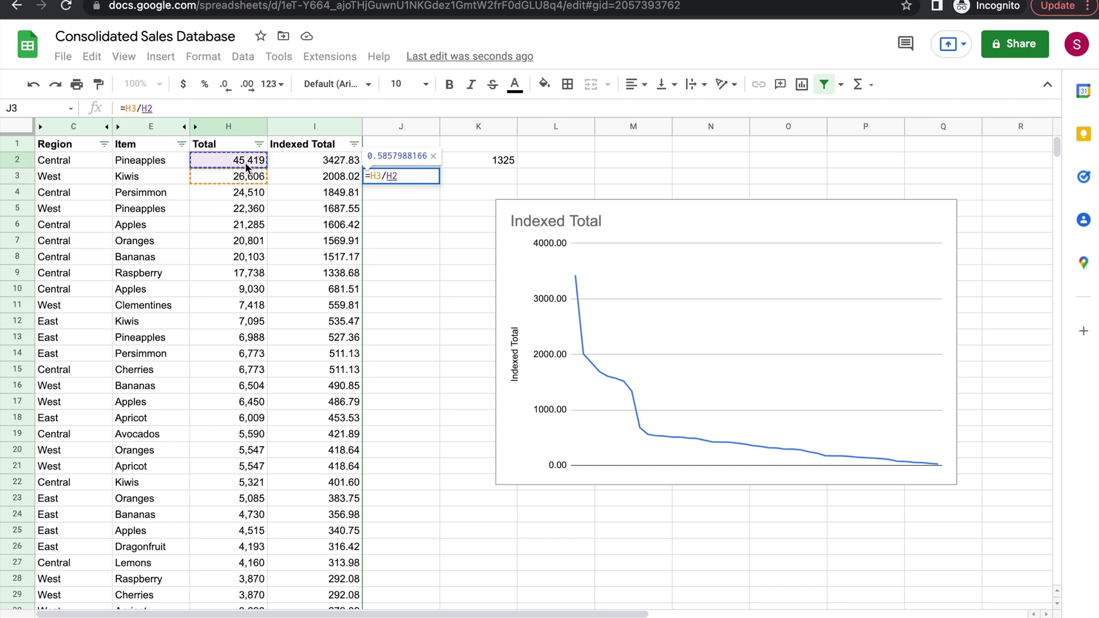
{"action": "type", "text": "*100"}
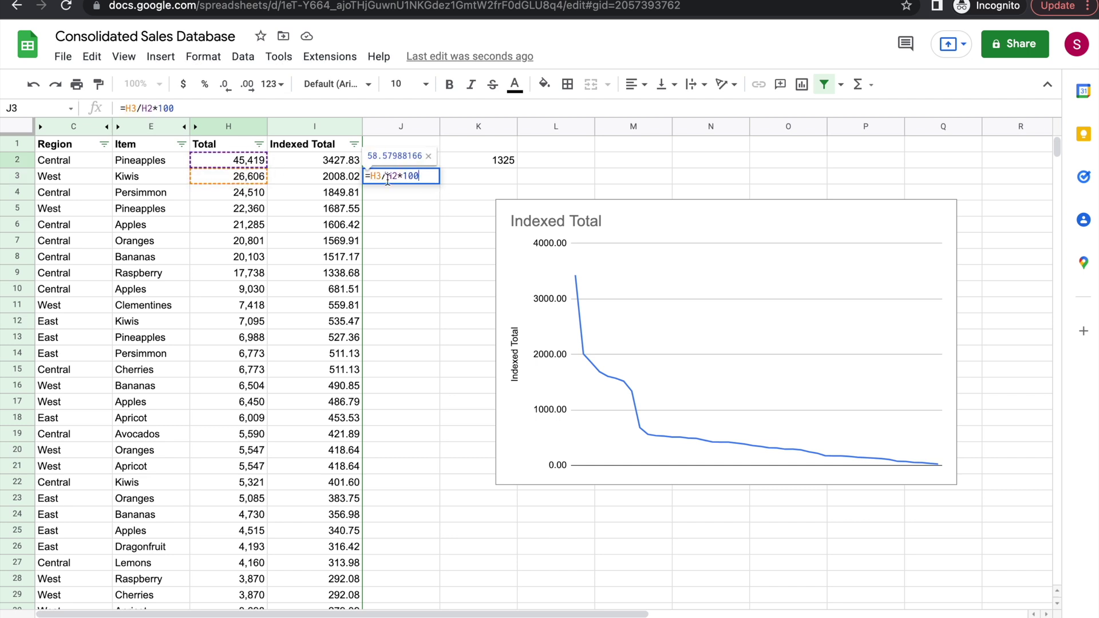
{"action": "key", "text": "Left"}
{"action": "key", "text": "Left"}
{"action": "key", "text": "Left"}
{"action": "key", "text": "Left"}
{"action": "key", "text": "Left"}
{"action": "key", "text": "Left"}
{"action": "key", "text": "F4"}
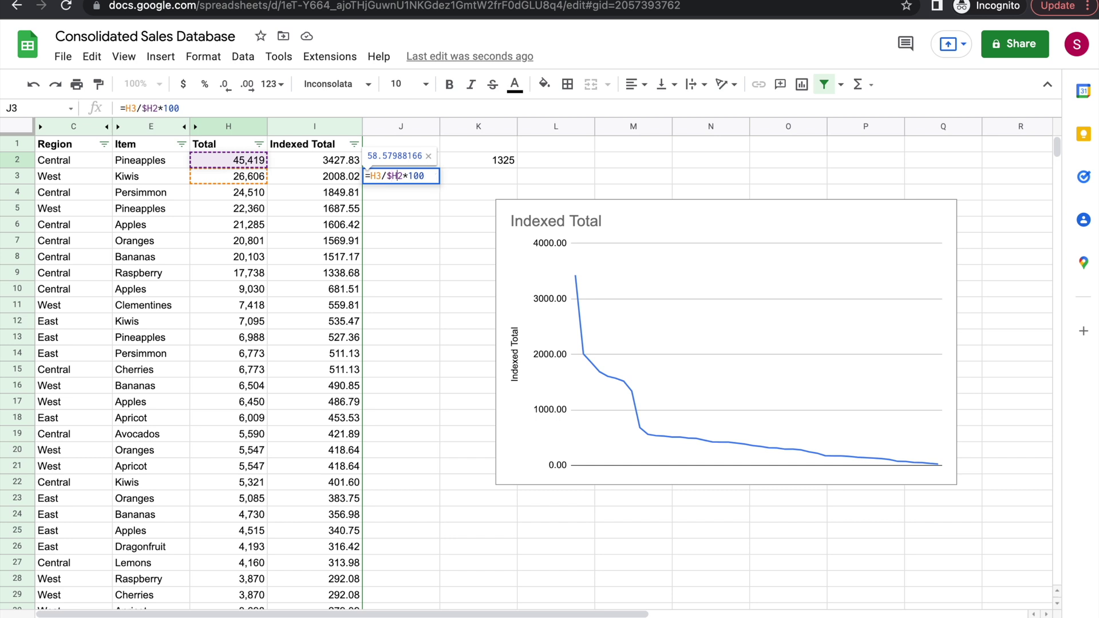
{"action": "key", "text": "Return"}
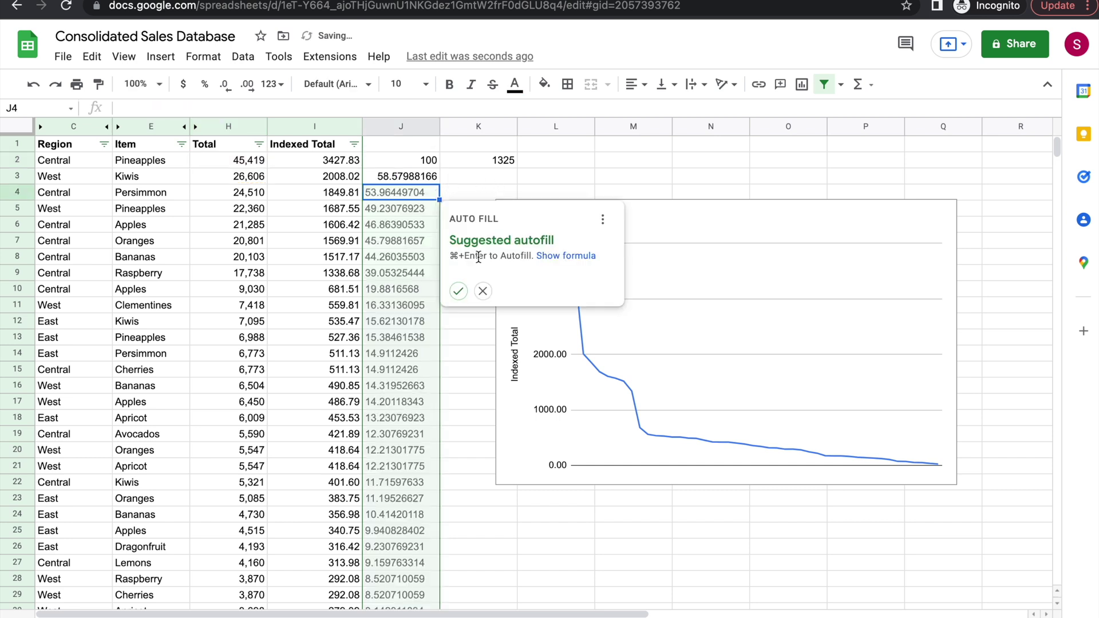
{"action": "left_click", "coordinate": [458, 291]}
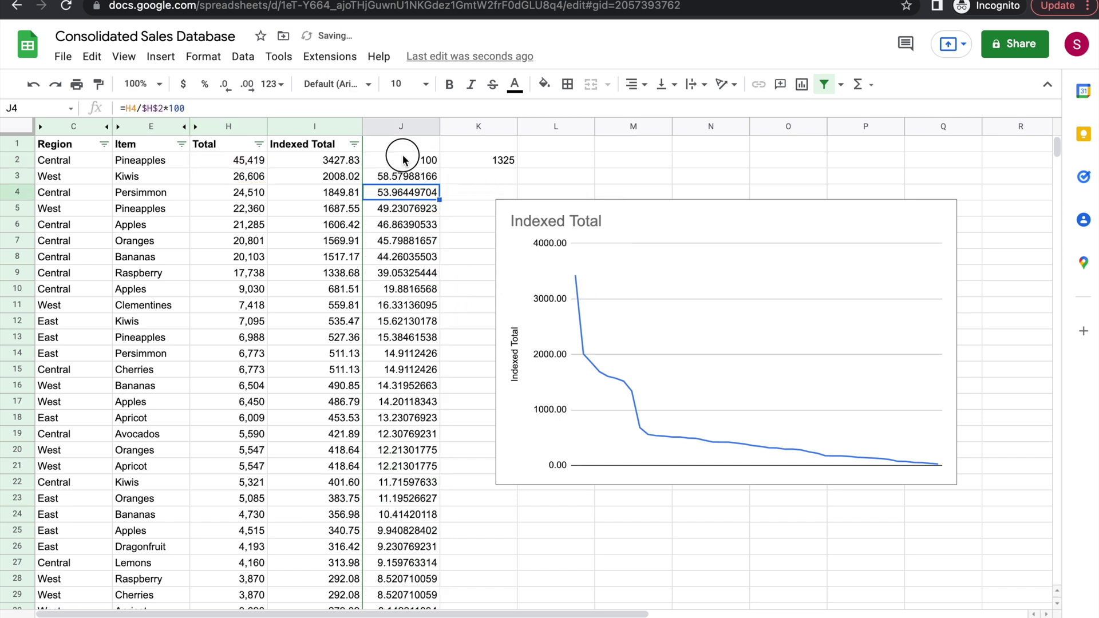
Check the J2 and J3 entries, then select the index values J2:J47
{"action": "left_click", "coordinate": [408, 161]}
{"action": "left_click", "coordinate": [405, 182]}
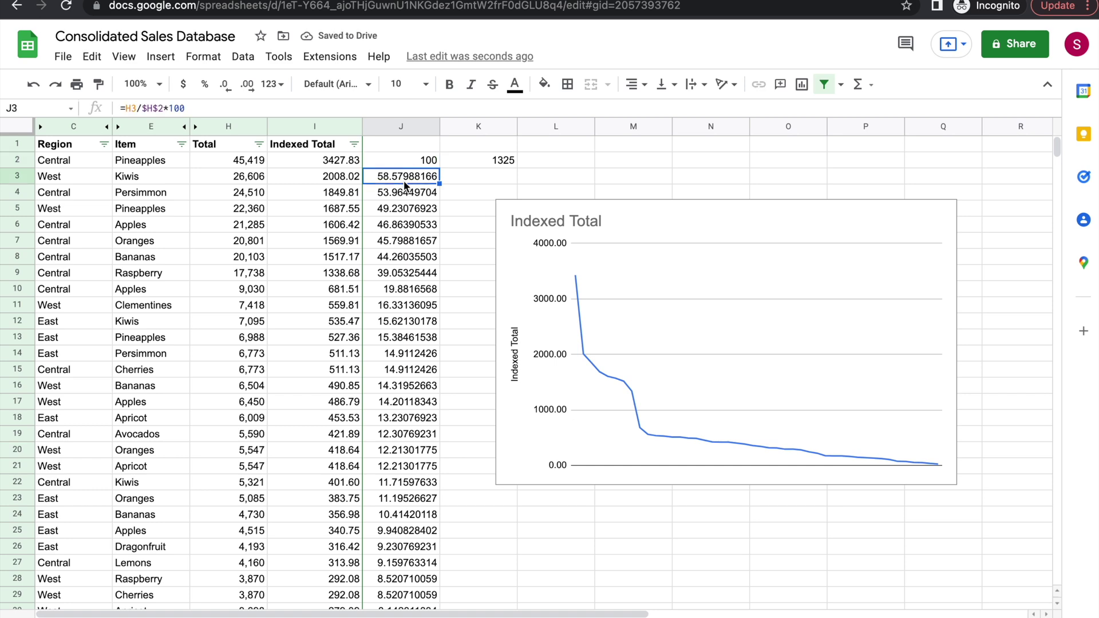
{"action": "key", "text": "Up"}
{"action": "key", "text": "ctrl+shift+Down"}
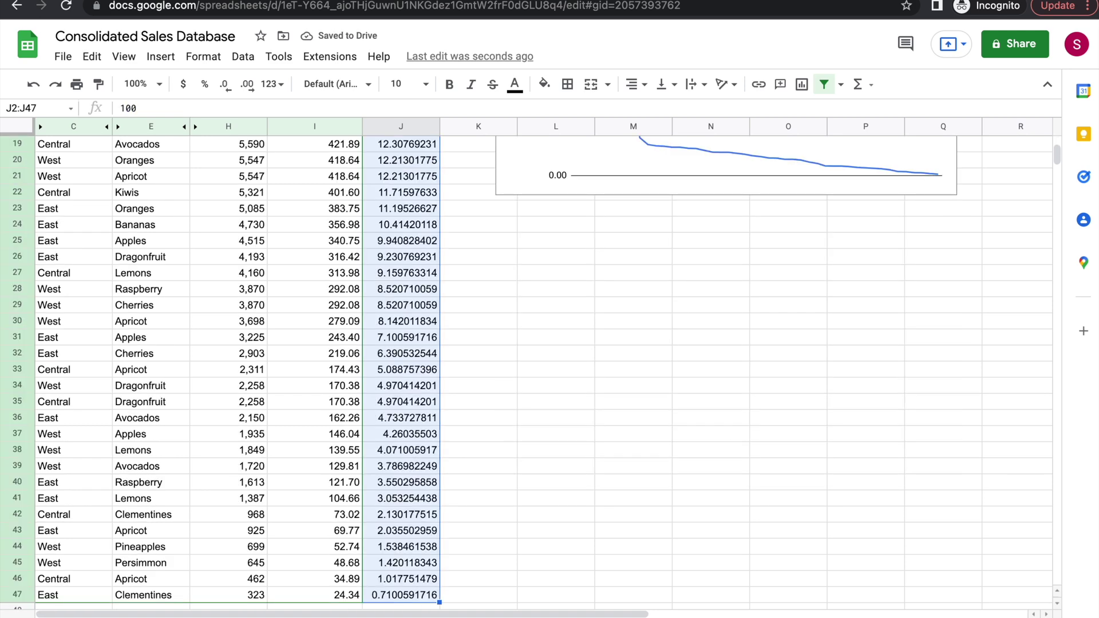
{"action": "scroll", "coordinate": [358, 239], "scroll_direction": "up", "scroll_amount": 4}
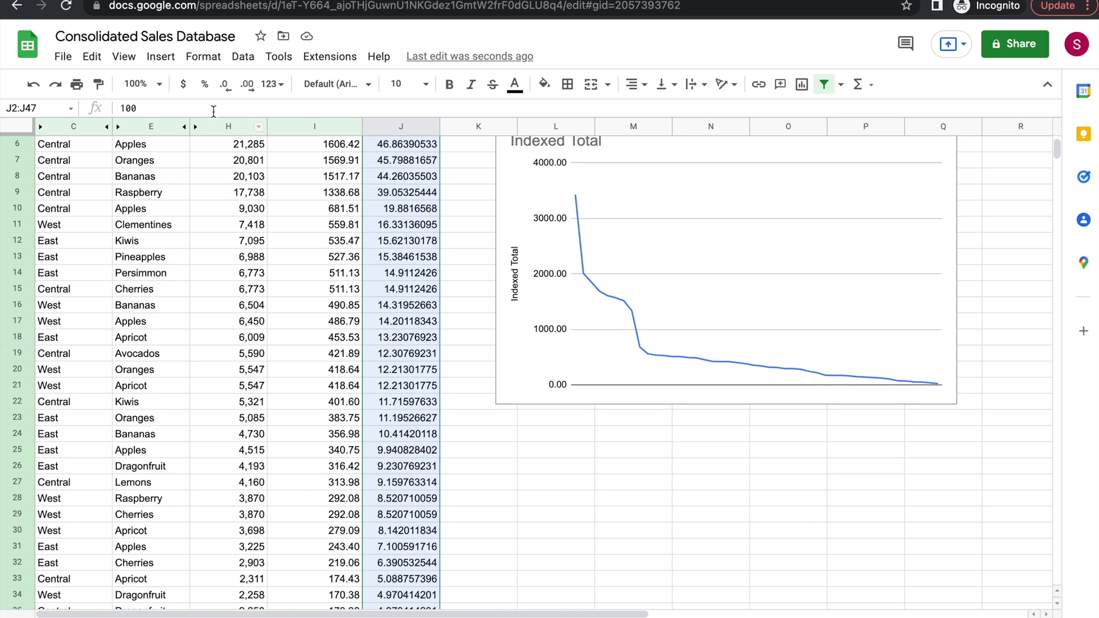
Chart J2:J47 as a second line chart placed beside the Indexed Total chart
{"action": "left_click", "coordinate": [161, 57]}
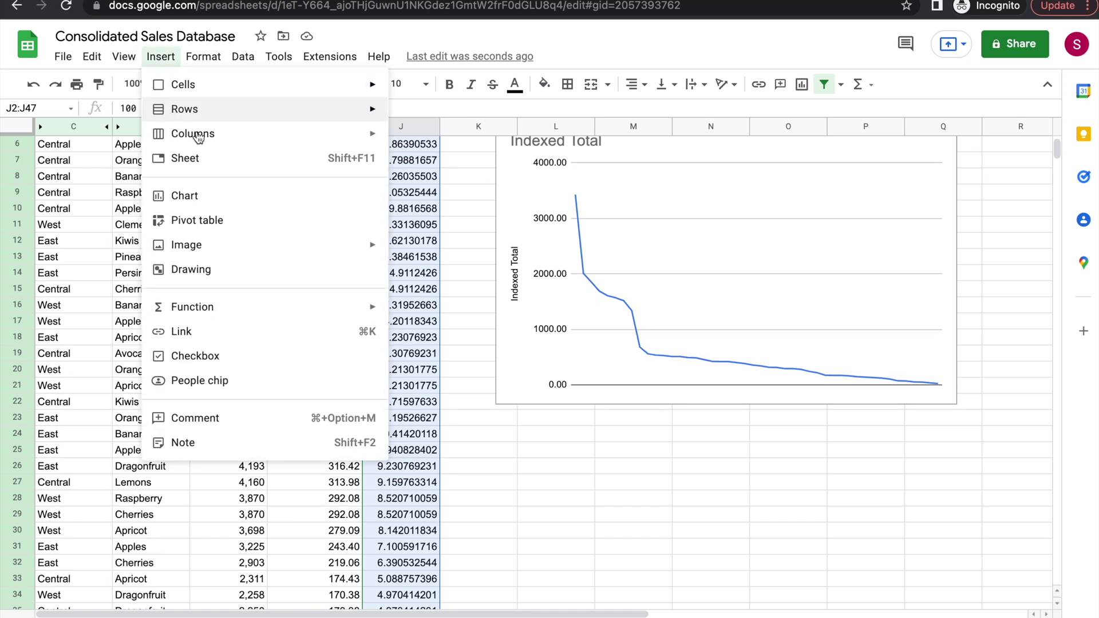
{"action": "left_click", "coordinate": [196, 195]}
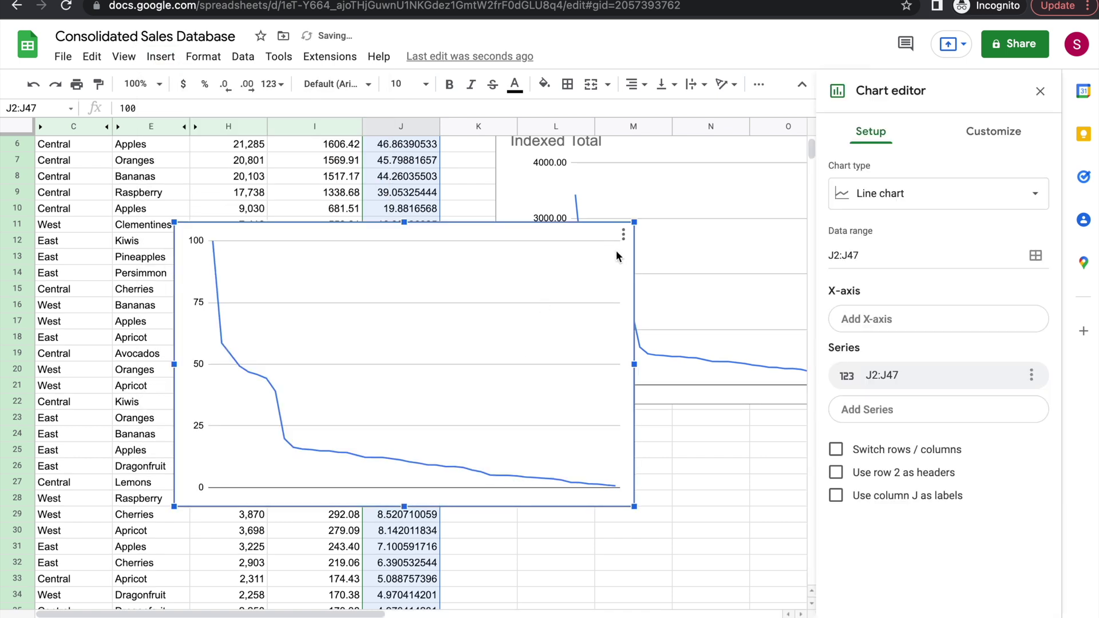
{"action": "left_click", "coordinate": [1040, 91]}
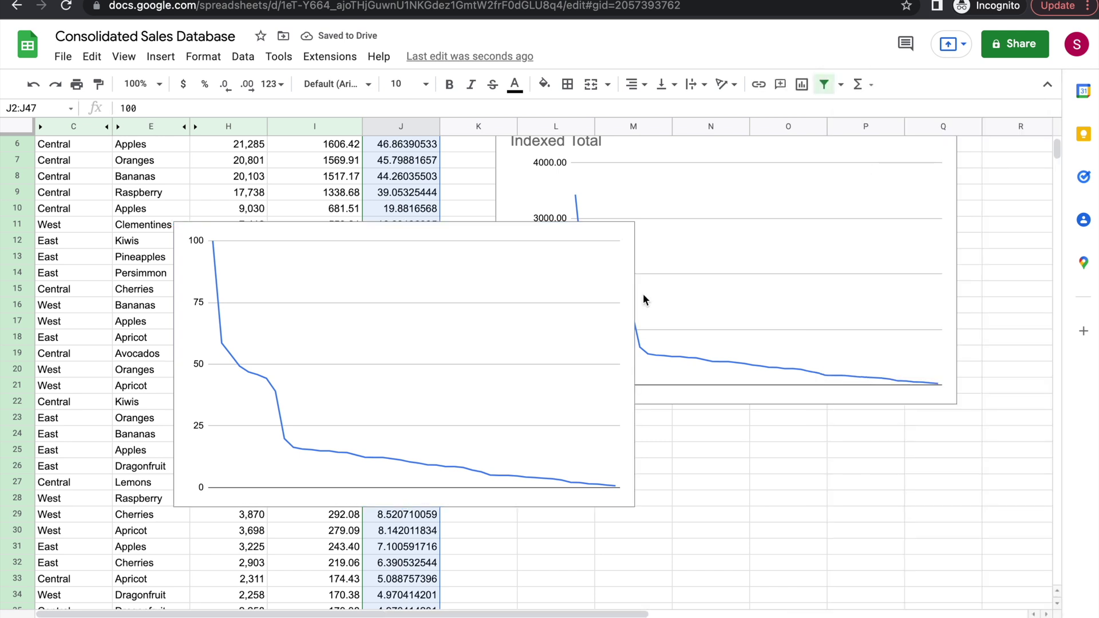
{"action": "left_click", "coordinate": [585, 294]}
{"action": "left_click_drag", "start_coordinate": [585, 294], "coordinate": [447, 193]}
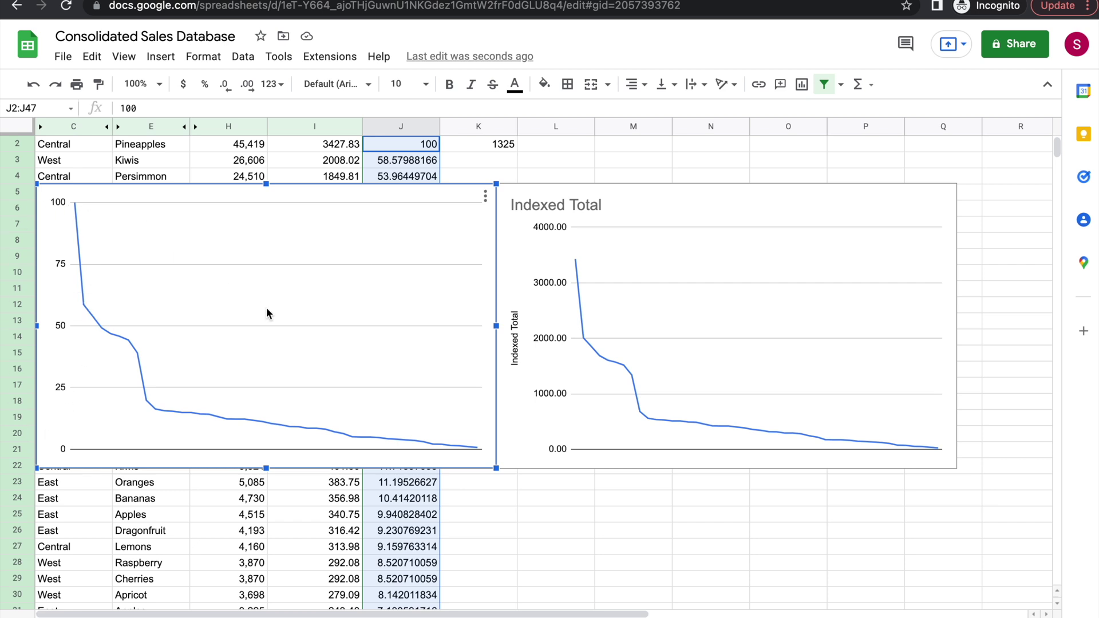
Delete the new index line chart and the Indexed Total chart
{"action": "key", "text": "Delete"}
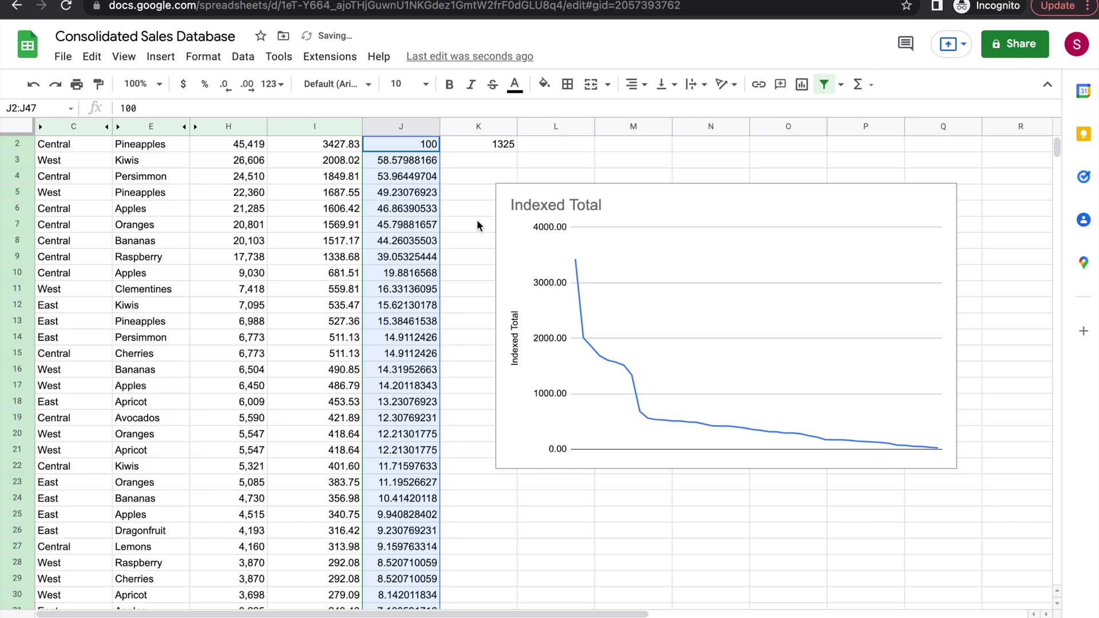
{"action": "left_click", "coordinate": [812, 198]}
{"action": "key", "text": "Delete"}
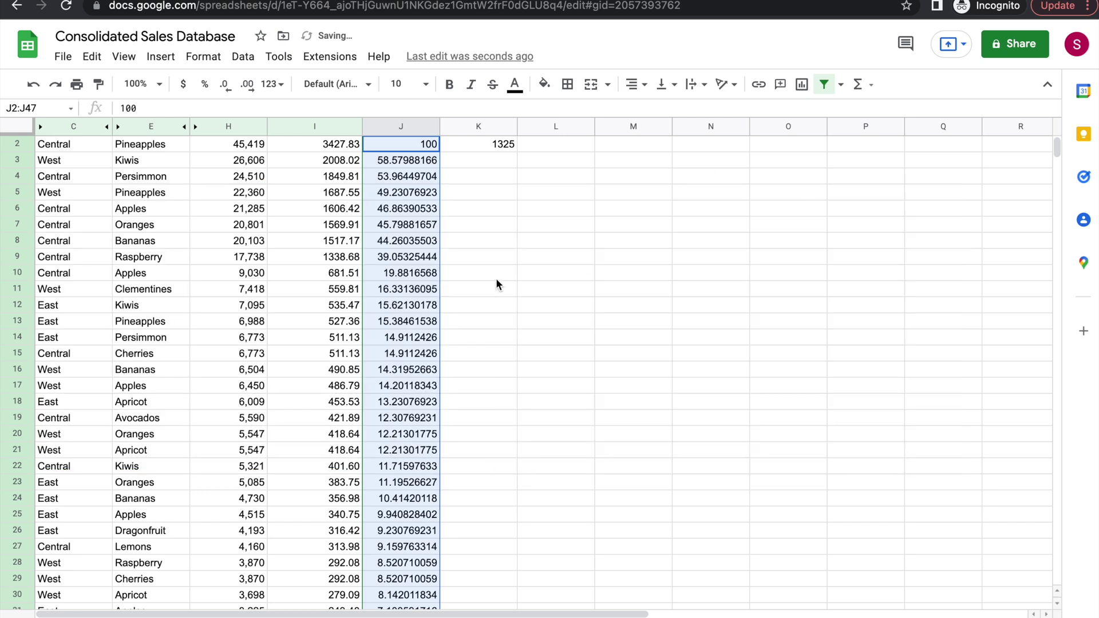
{"action": "scroll", "coordinate": [403, 277], "scroll_direction": "up", "scroll_amount": 1}
Clear all helper values from column J, keeping the 1325 base in K2
{"action": "left_click", "coordinate": [495, 161]}
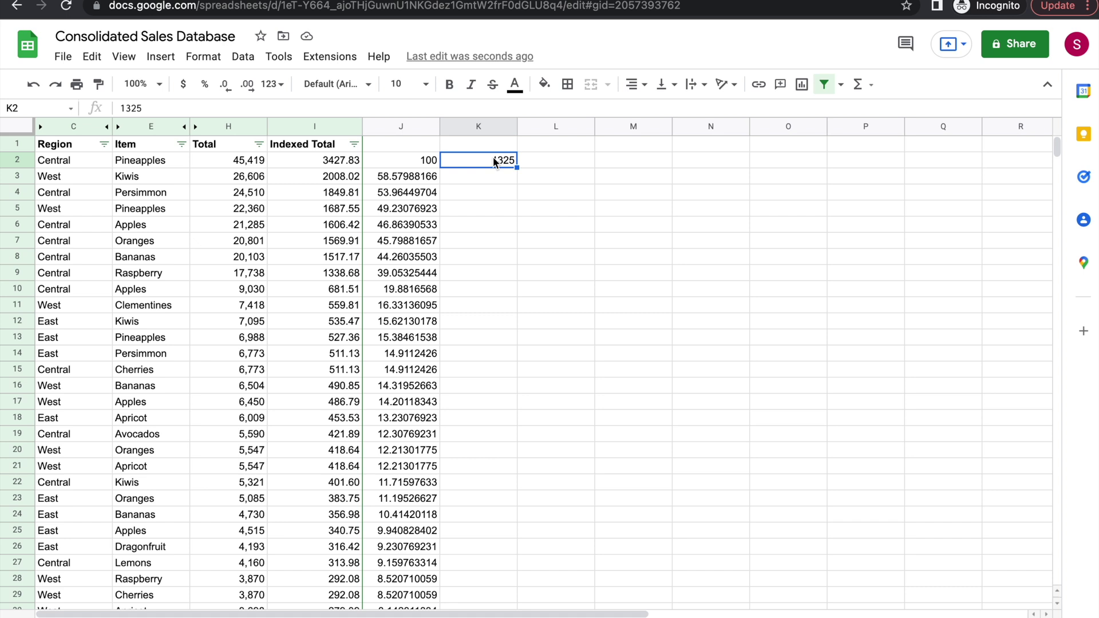
{"action": "left_click", "coordinate": [394, 126]}
{"action": "key", "text": "Delete"}
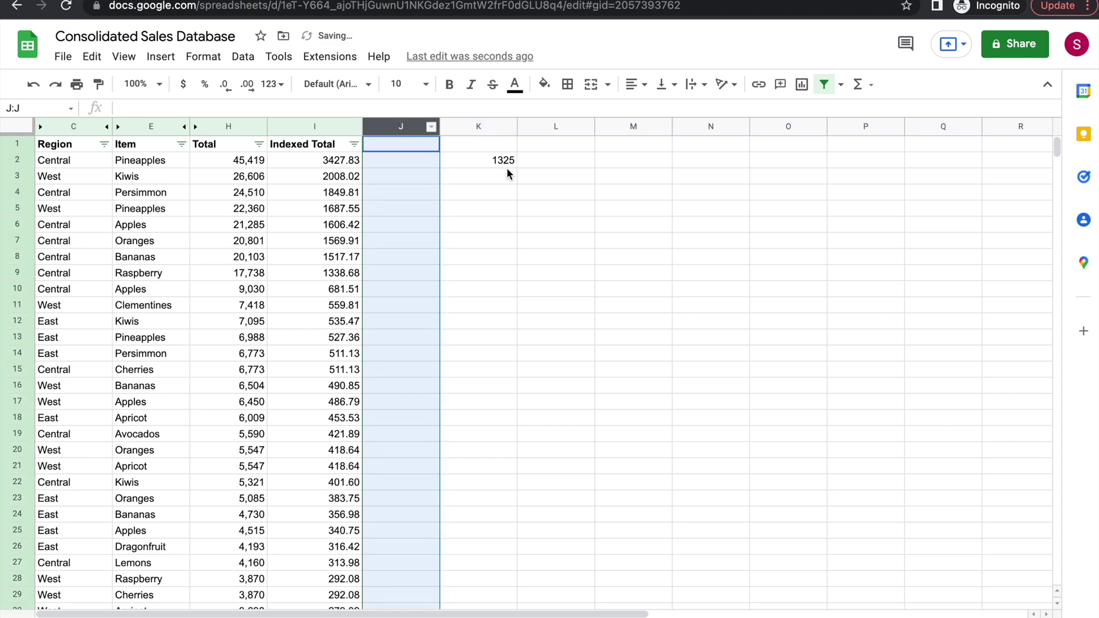
{"action": "left_click", "coordinate": [501, 155]}
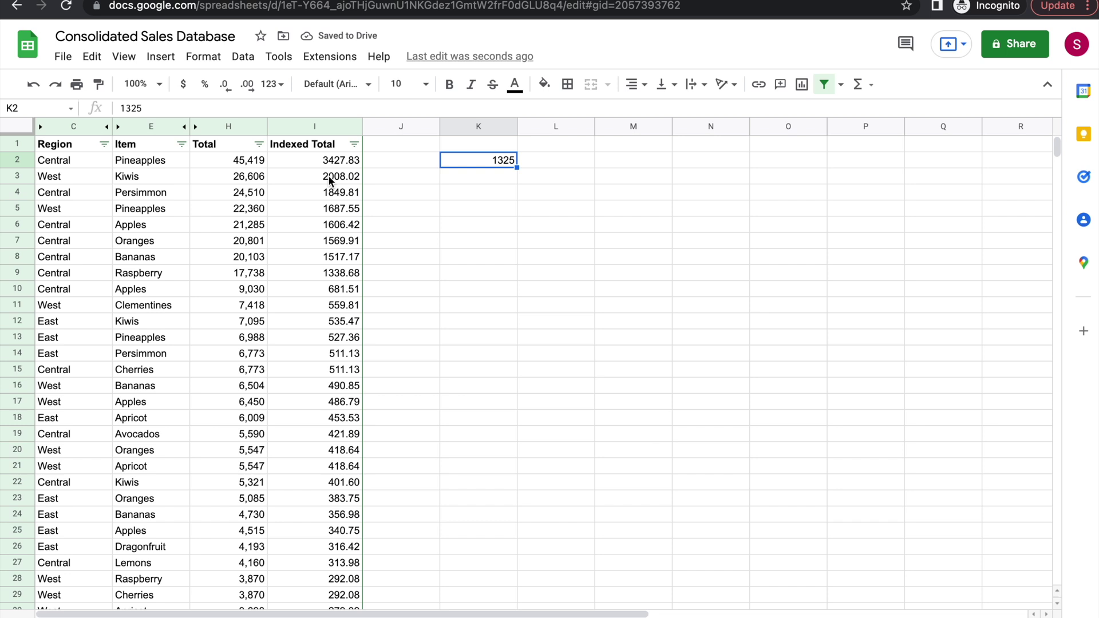
{"action": "left_click", "coordinate": [240, 163]}
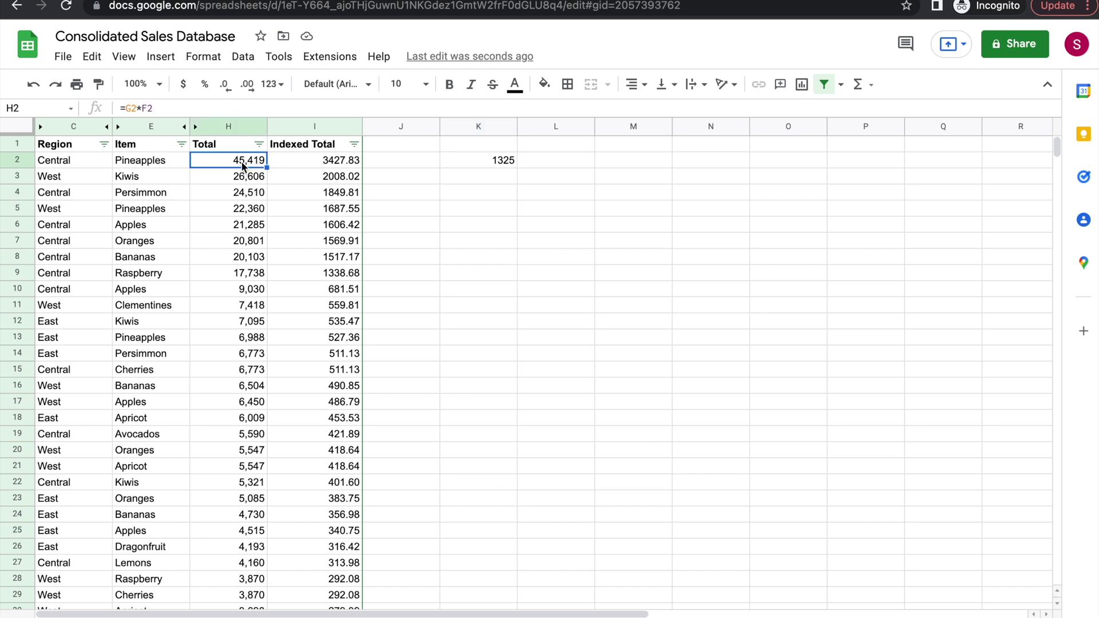
Copy the Indexed Total values I2:I47
{"action": "left_click", "coordinate": [339, 165]}
{"action": "key", "text": "ctrl+shift+Down"}
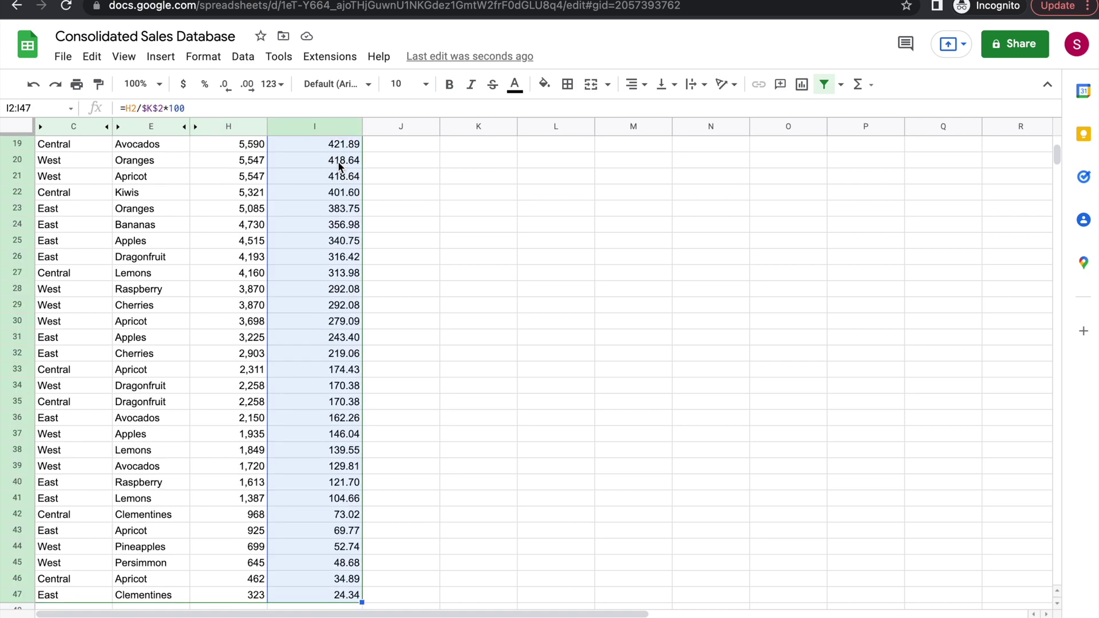
{"action": "scroll", "coordinate": [324, 277], "scroll_direction": "up", "scroll_amount": 5}
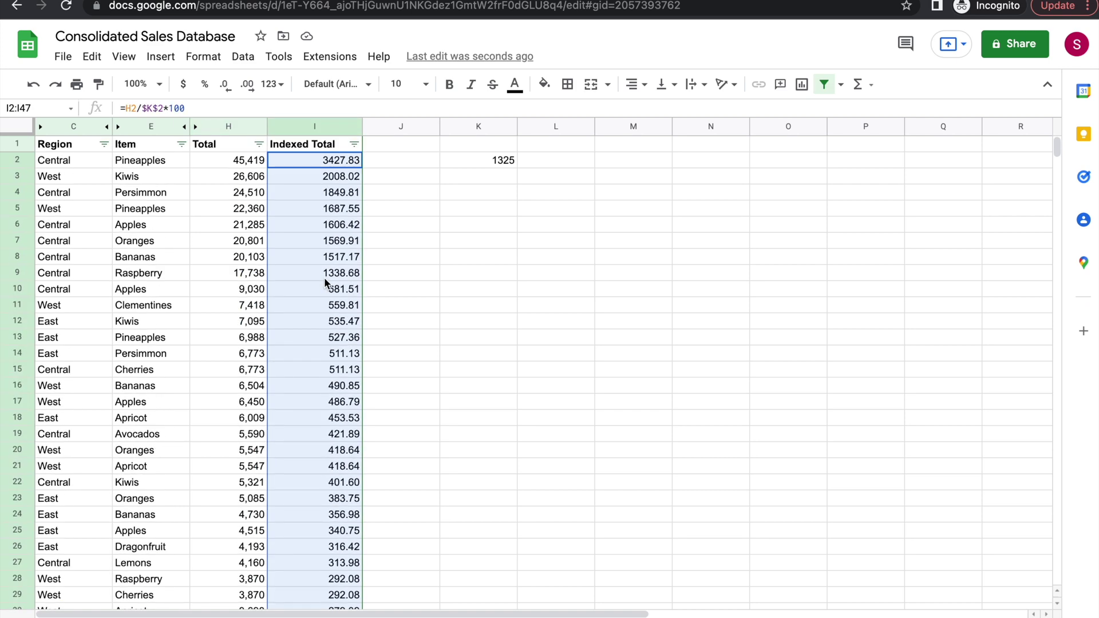
{"action": "right_click", "coordinate": [310, 174]}
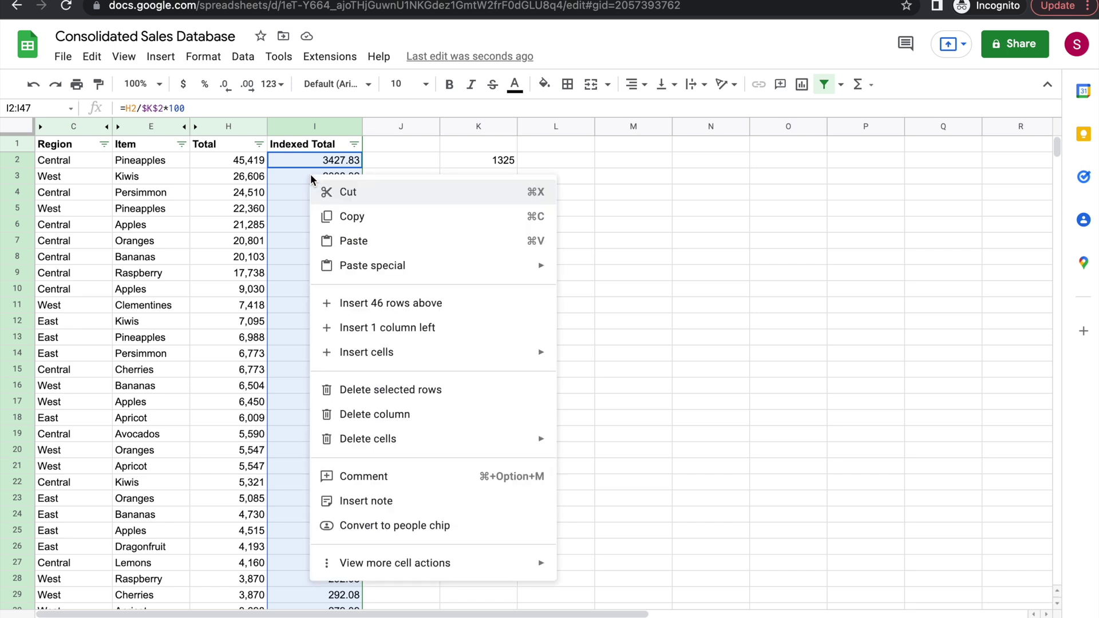
{"action": "left_click", "coordinate": [356, 221]}
Paste them over the Total column at H2 as values only
{"action": "left_click", "coordinate": [232, 161]}
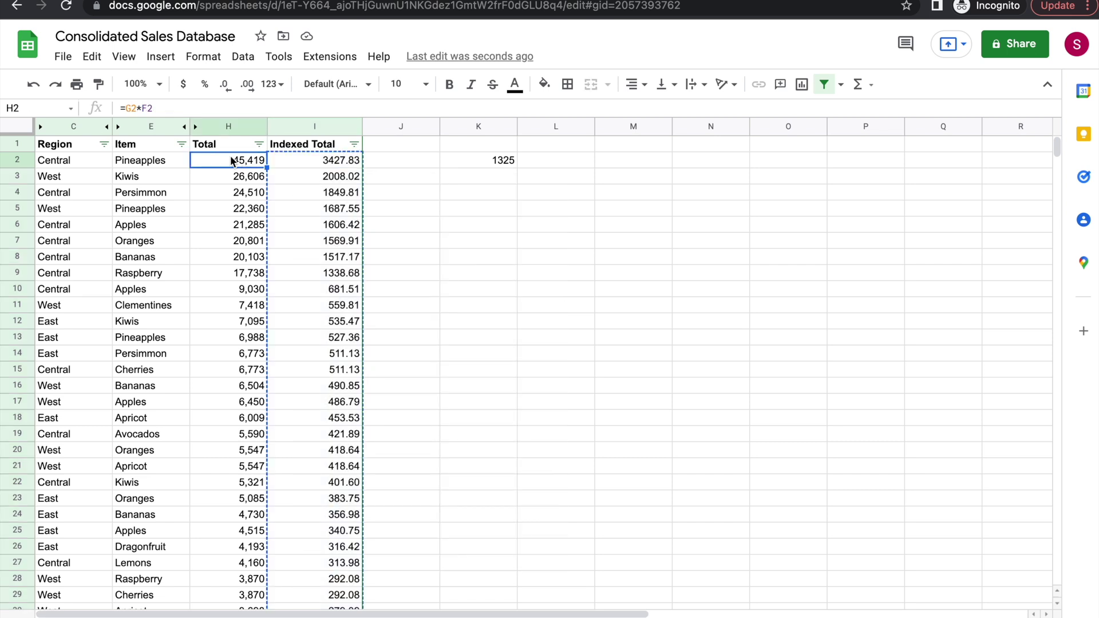
{"action": "right_click", "coordinate": [232, 160]}
{"action": "mouse_move", "coordinate": [287, 252]}
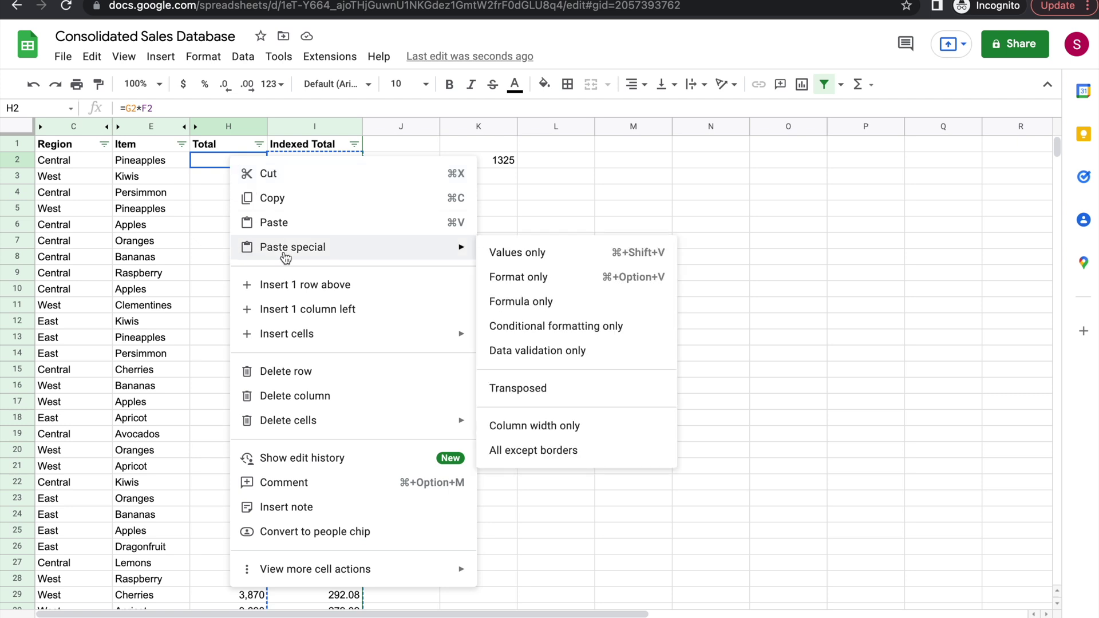
{"action": "left_click", "coordinate": [510, 252]}
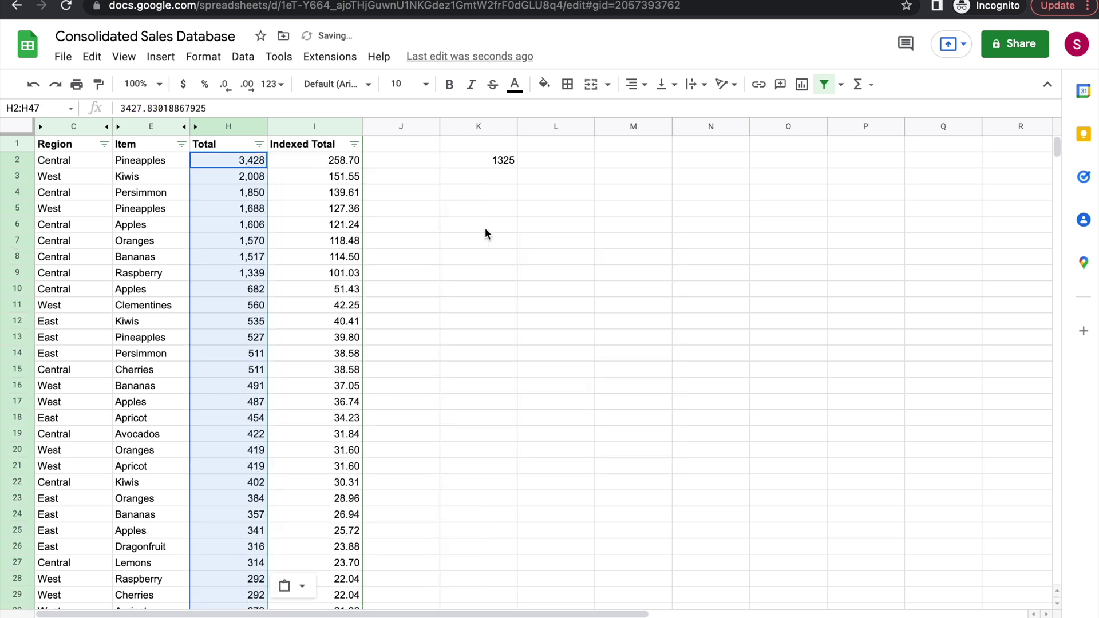
{"action": "left_click", "coordinate": [331, 127]}
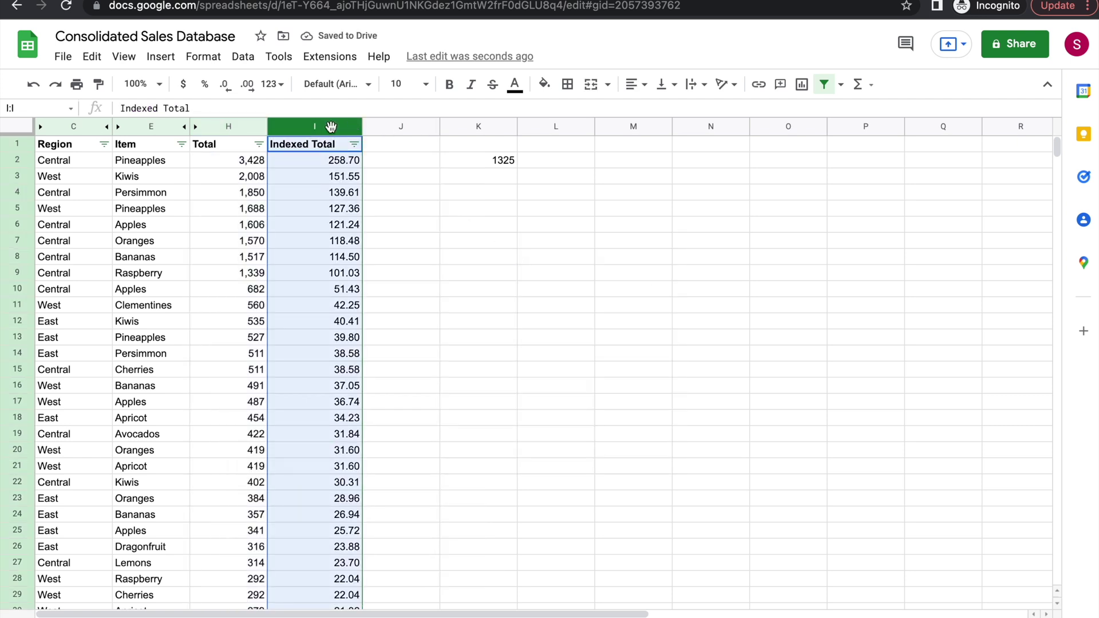
Delete the Indexed Total column and rename the H1 header to 'Total Indexed'
{"action": "right_click", "coordinate": [331, 126]}
{"action": "left_click", "coordinate": [394, 305]}
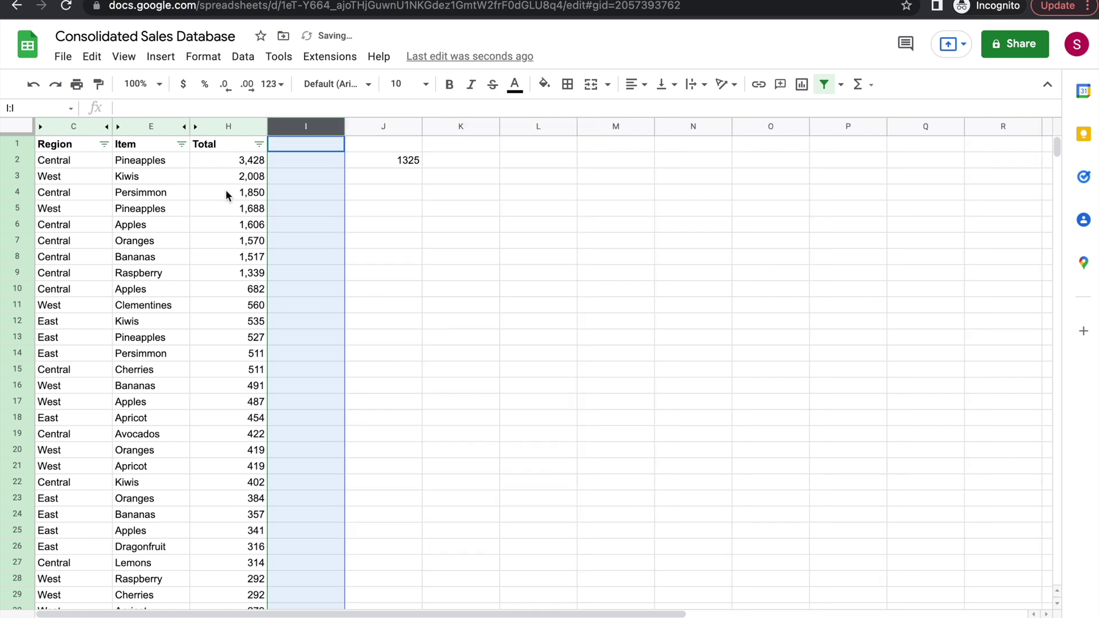
{"action": "left_click", "coordinate": [233, 160]}
{"action": "double_click", "coordinate": [234, 139]}
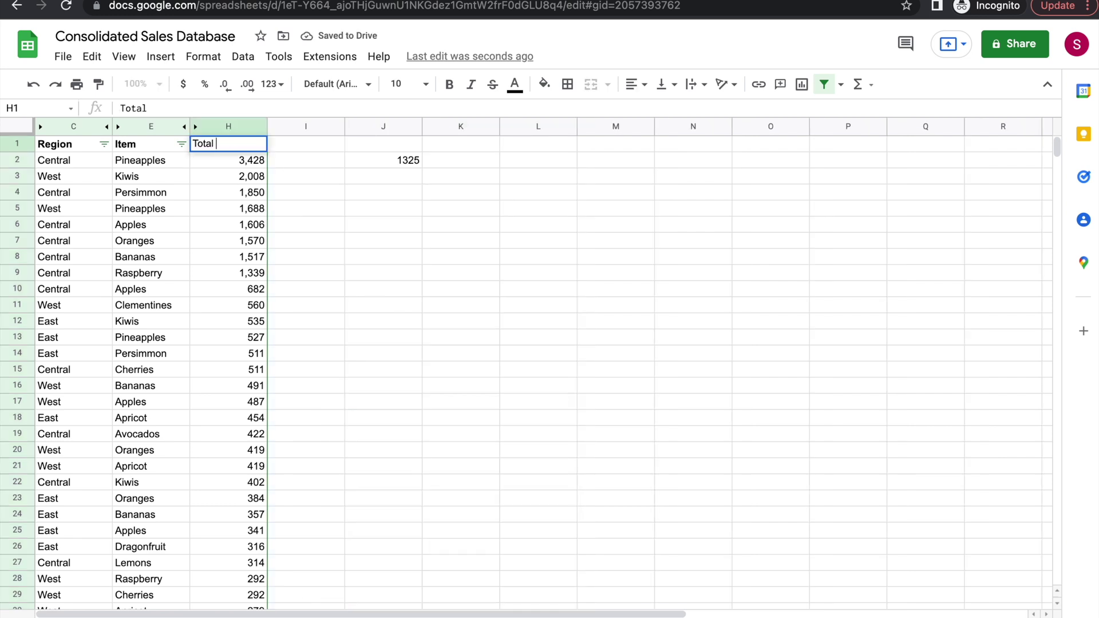
{"action": "type", "text": "Indexed"}
{"action": "left_click", "coordinate": [231, 198]}
Select the data range from the Region header down and review the Total Indexed values
{"action": "left_click", "coordinate": [225, 162]}
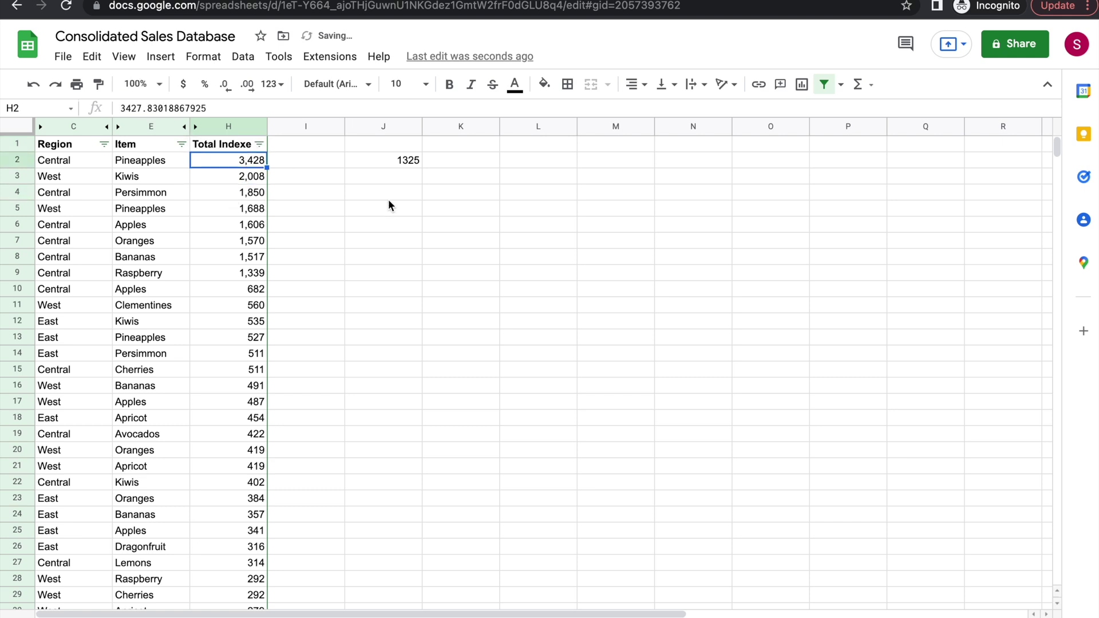
{"action": "left_click", "coordinate": [68, 149]}
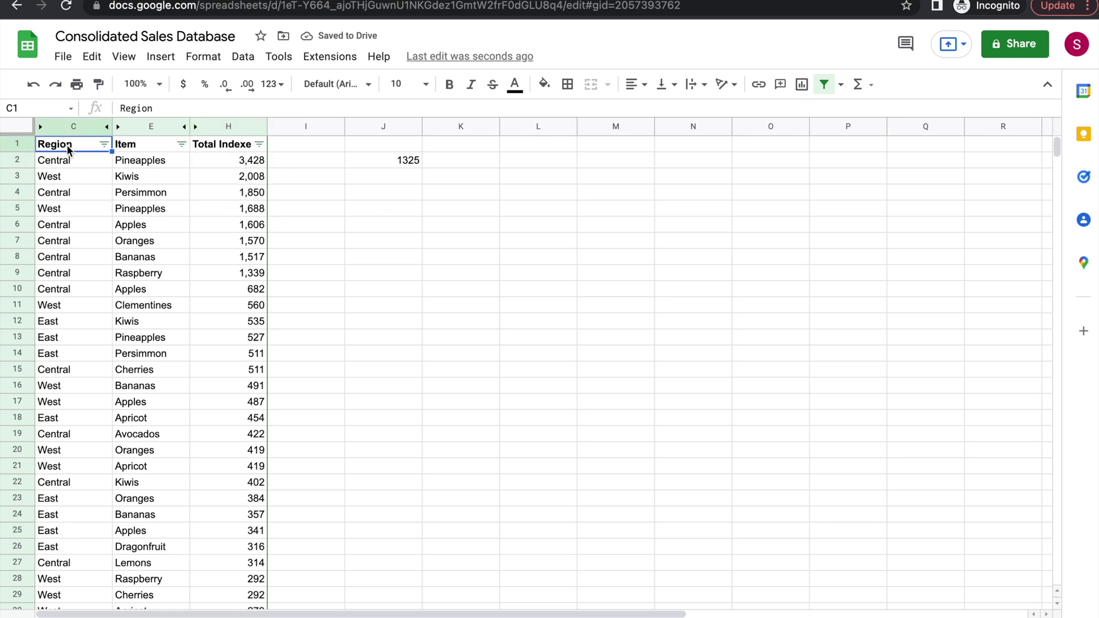
{"action": "key", "text": "shift+Right"}
{"action": "key", "text": "shift+Right"}
{"action": "key", "text": "ctrl+shift+Down"}
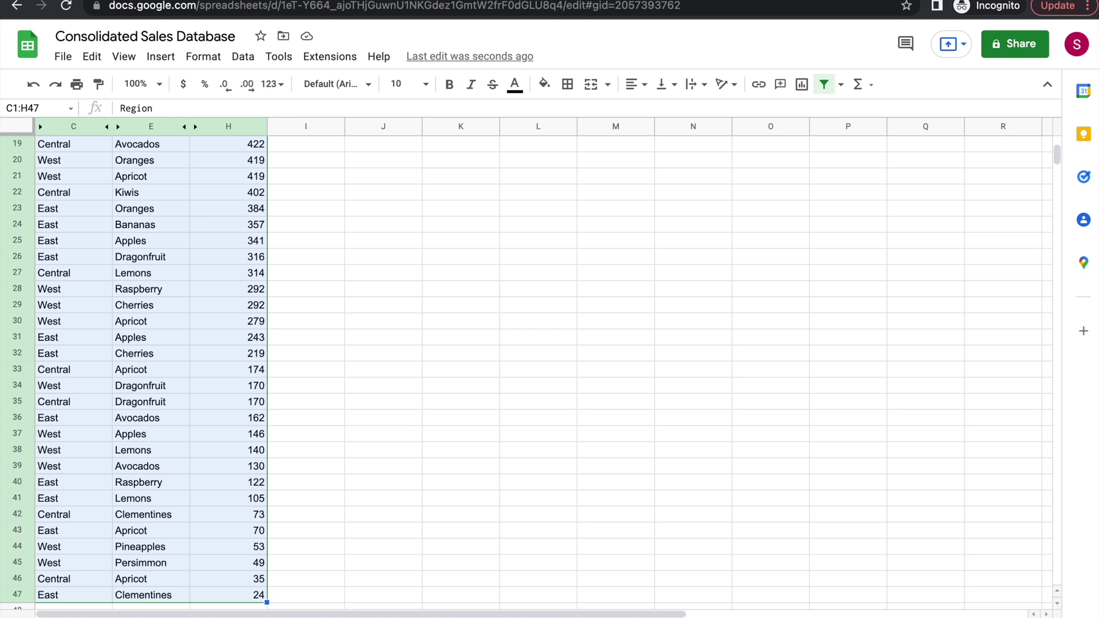
{"action": "scroll", "coordinate": [51, 204], "scroll_direction": "up", "scroll_amount": 6}
{"action": "left_click", "coordinate": [226, 166]}
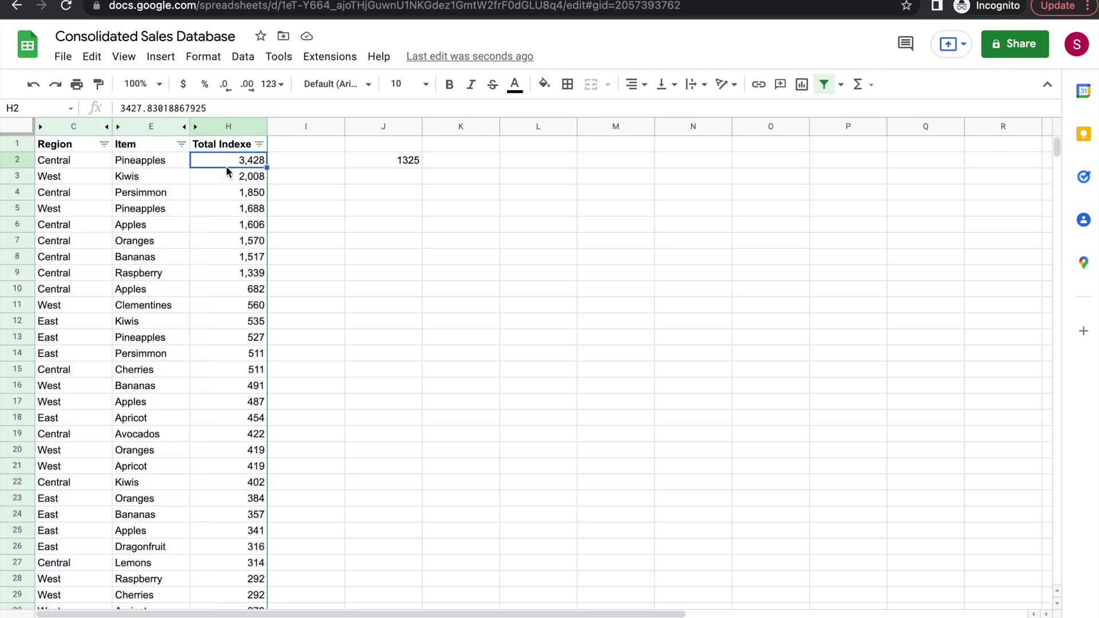
{"action": "key", "text": "Down"}
{"action": "key", "text": "Down"}
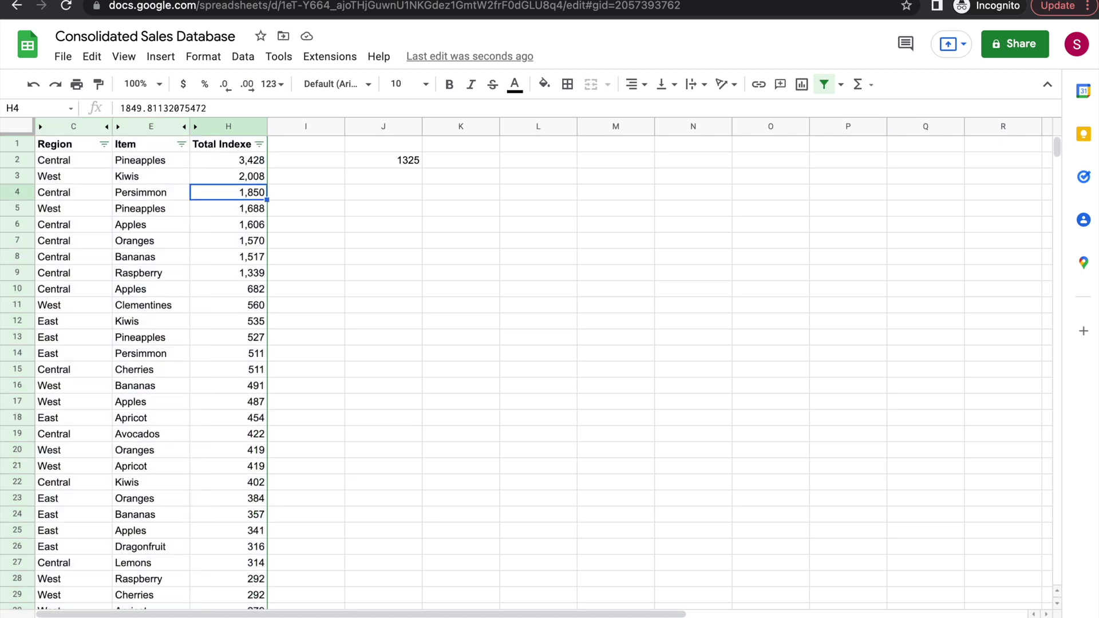
{"action": "key", "text": "Down"}
{"action": "key", "text": "Down"}
{"action": "key", "text": "Down"}
{"action": "key", "text": "Down"}
{"action": "key", "text": "Down"}
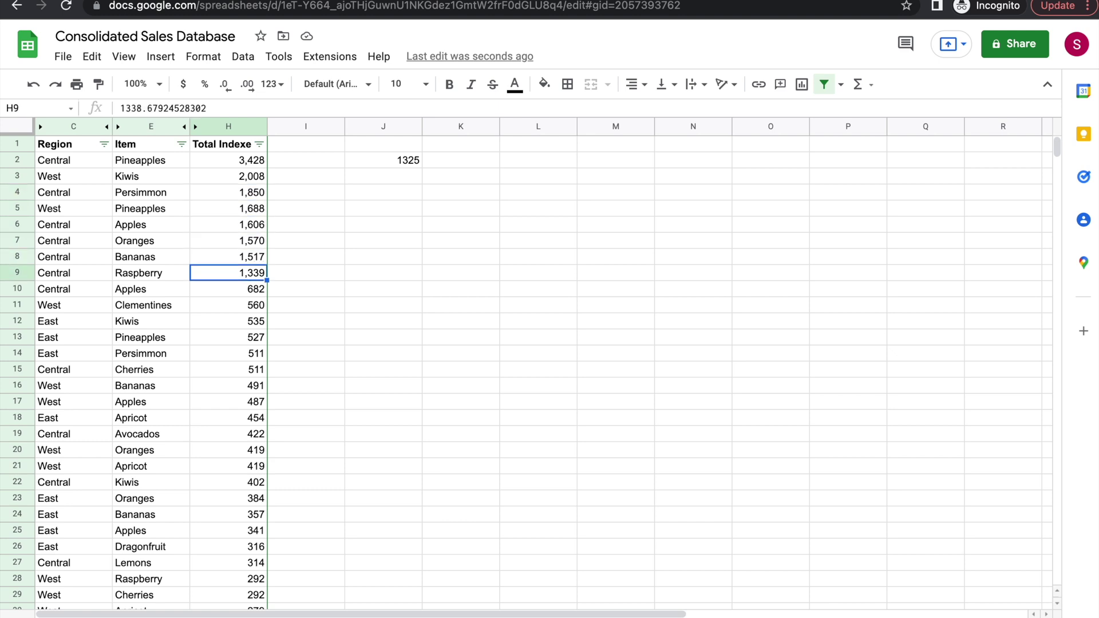
{"action": "key", "text": "Down"}
Delete the 1325 base value and recheck the Total Indexed column
{"action": "left_click", "coordinate": [407, 162]}
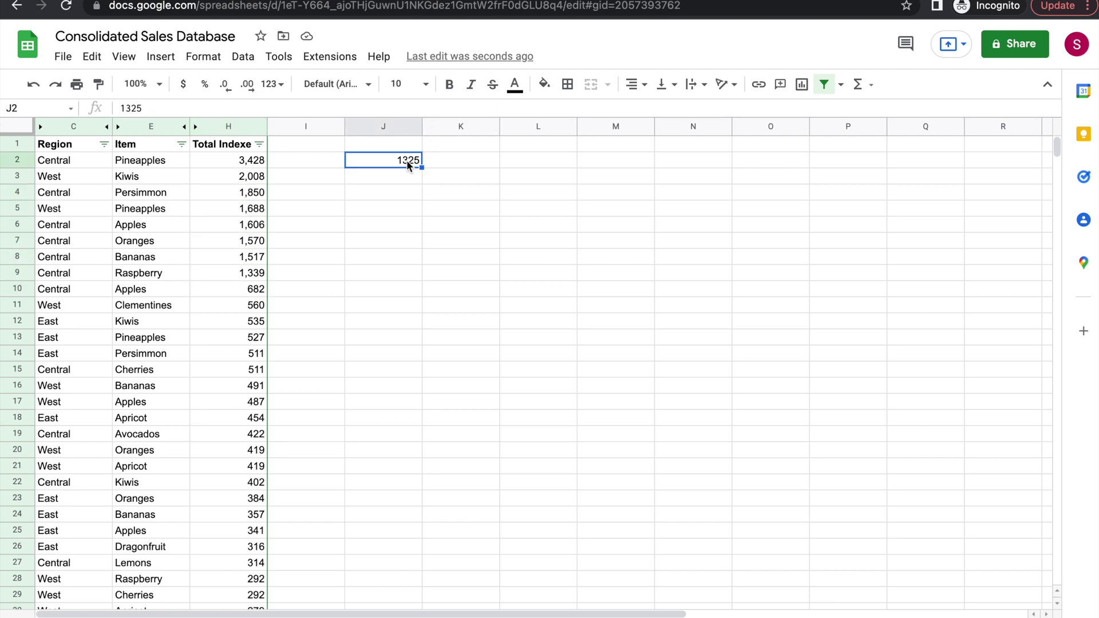
{"action": "key", "text": "Delete"}
{"action": "left_click", "coordinate": [252, 162]}
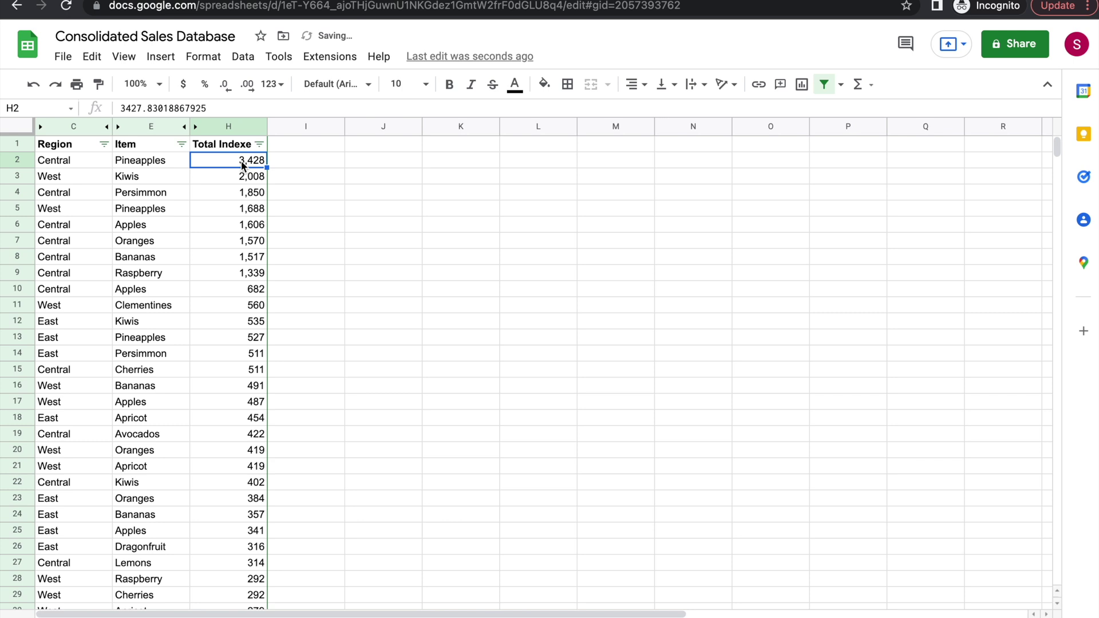
{"action": "key", "text": "Down"}
{"action": "key", "text": "Down"}
{"action": "key", "text": "Down"}
{"action": "key", "text": "Down"}
{"action": "key", "text": "Down"}
{"action": "key", "text": "Down"}
{"action": "key", "text": "Down"}
{"action": "key", "text": "Down"}
{"action": "key", "text": "Down"}
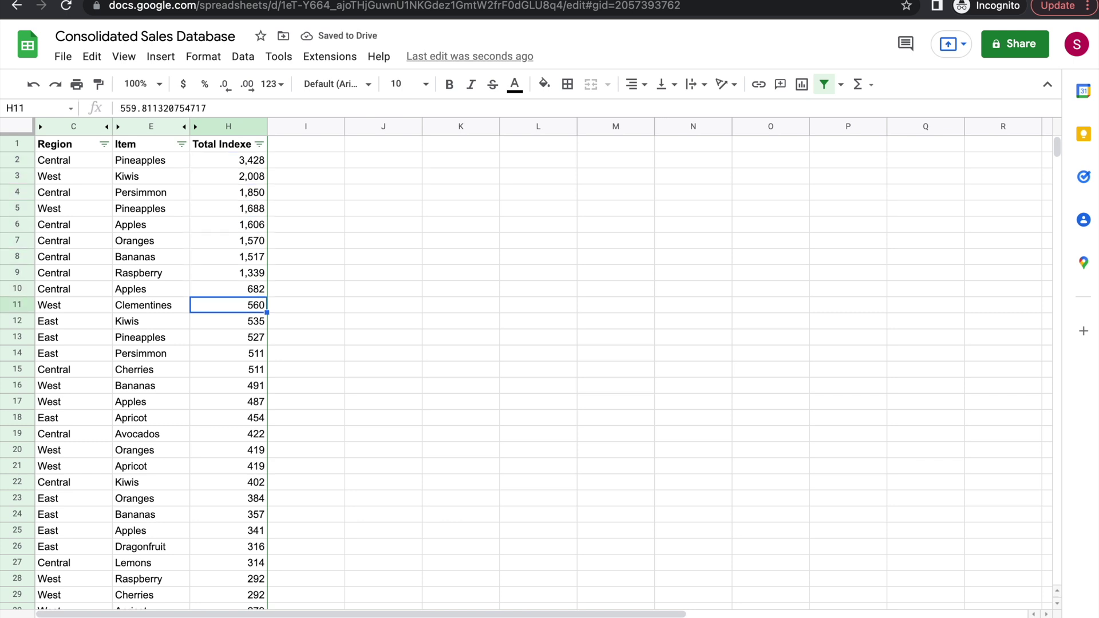